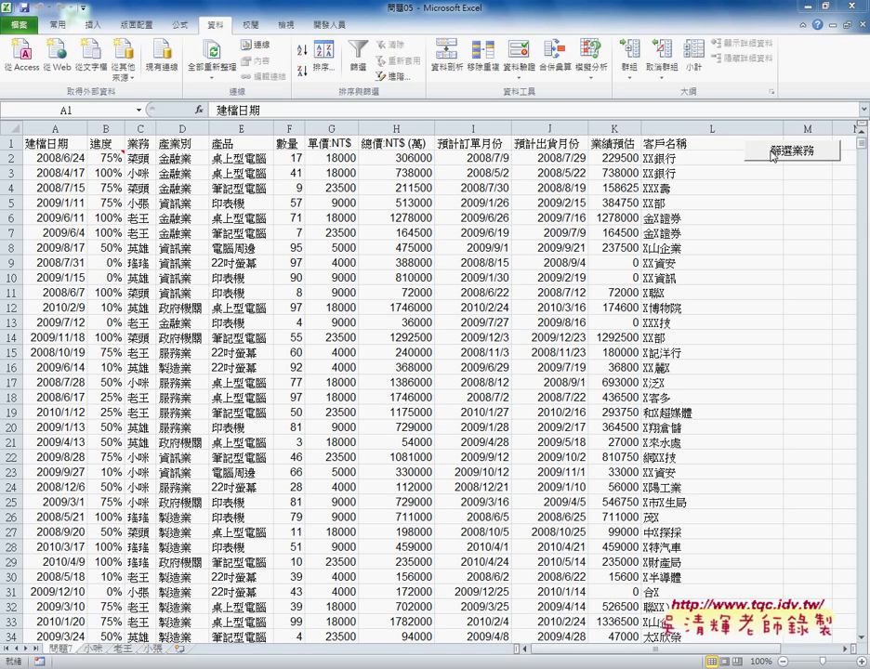
Step: Inspect the 篩選業務 button's format properties and close them without changes
right_click(771, 156)
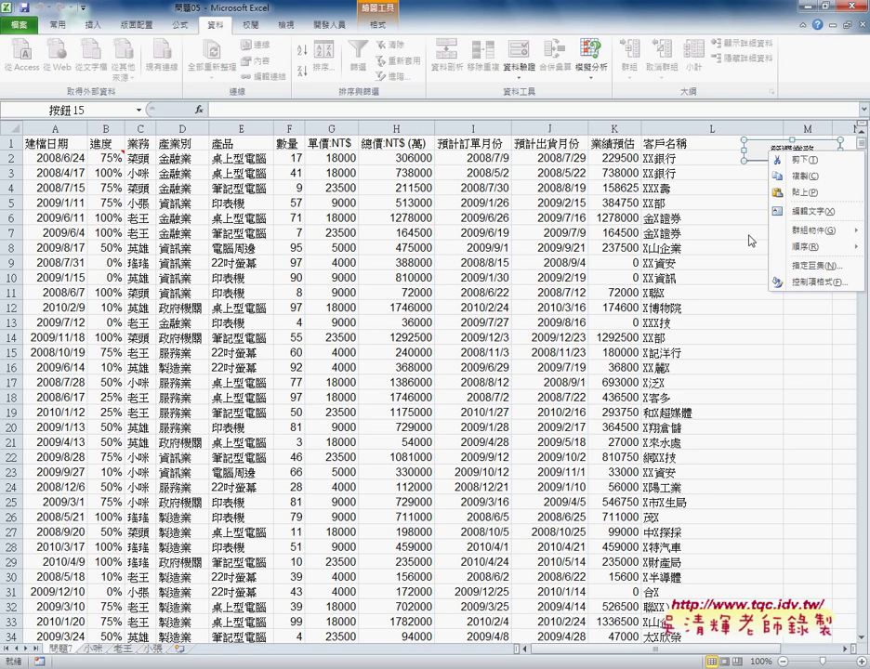
left_click(801, 282)
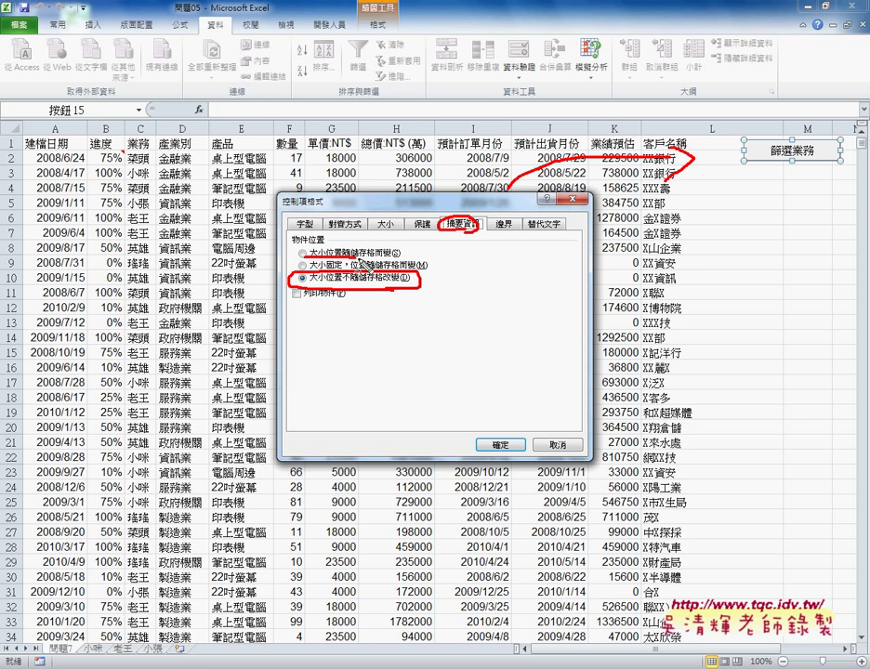
left_click_drag(300, 249, 310, 244)
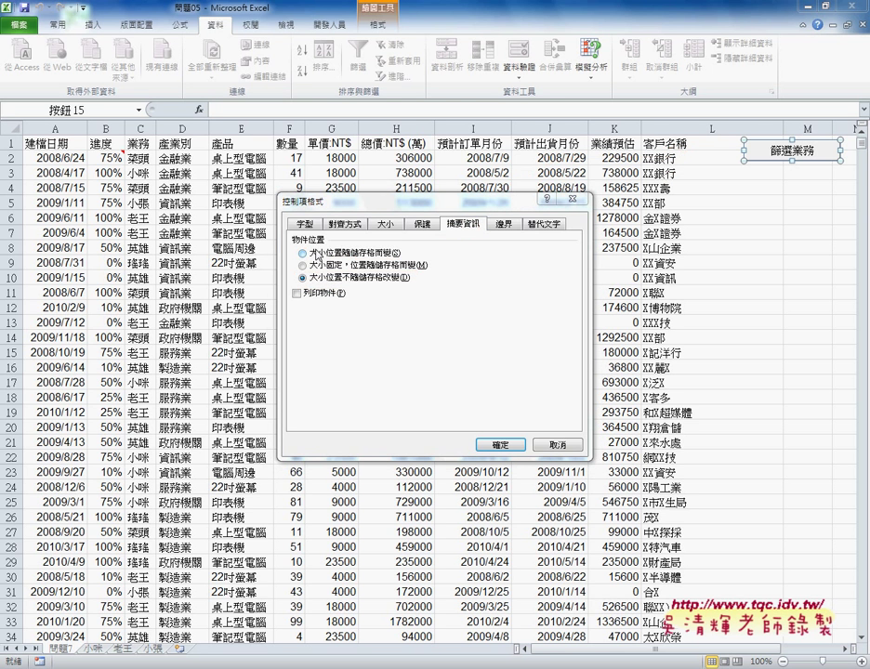
left_click(561, 443)
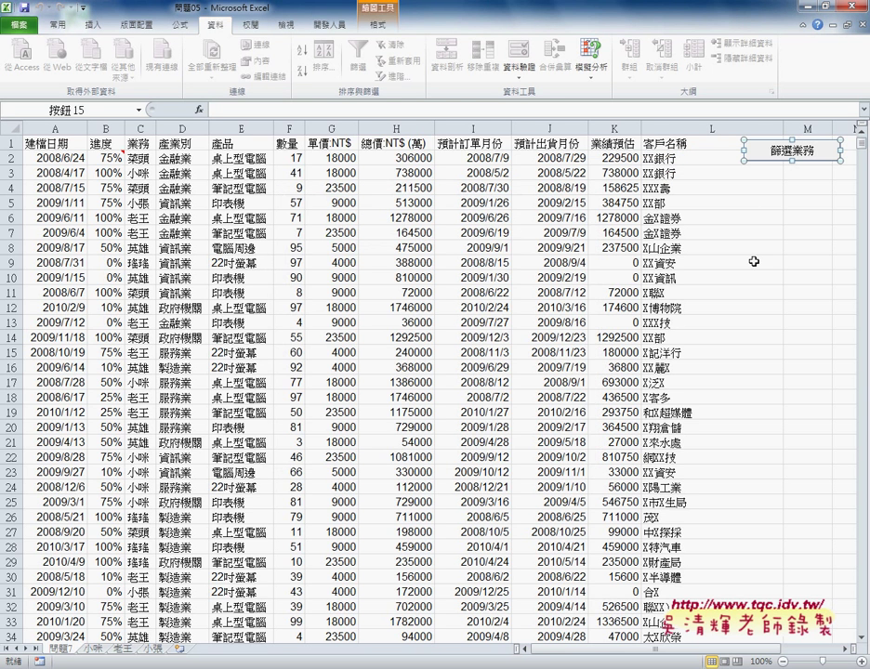
left_click(775, 171)
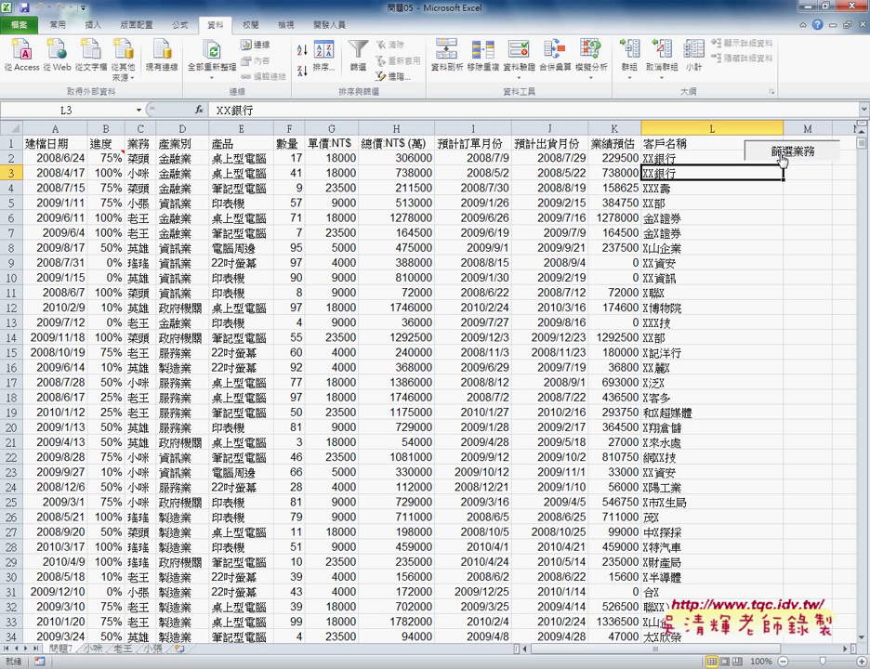
Step: Run 篩選業務 and submit a salesperson's name, entered with the IME, to copy their rows
left_click(783, 160)
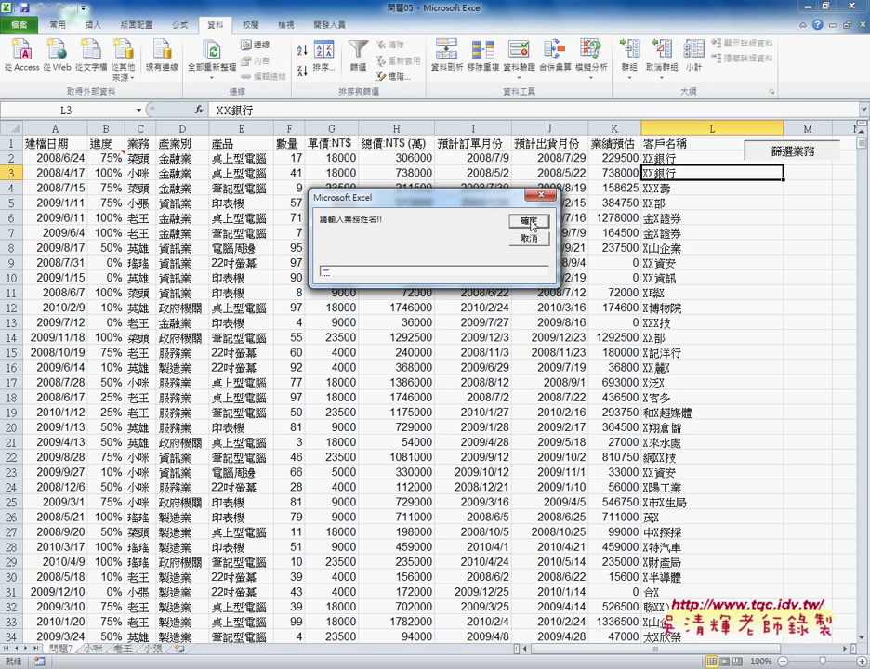
type("ㄧㄠ")
type("搖")
type("搖")
key("Down")
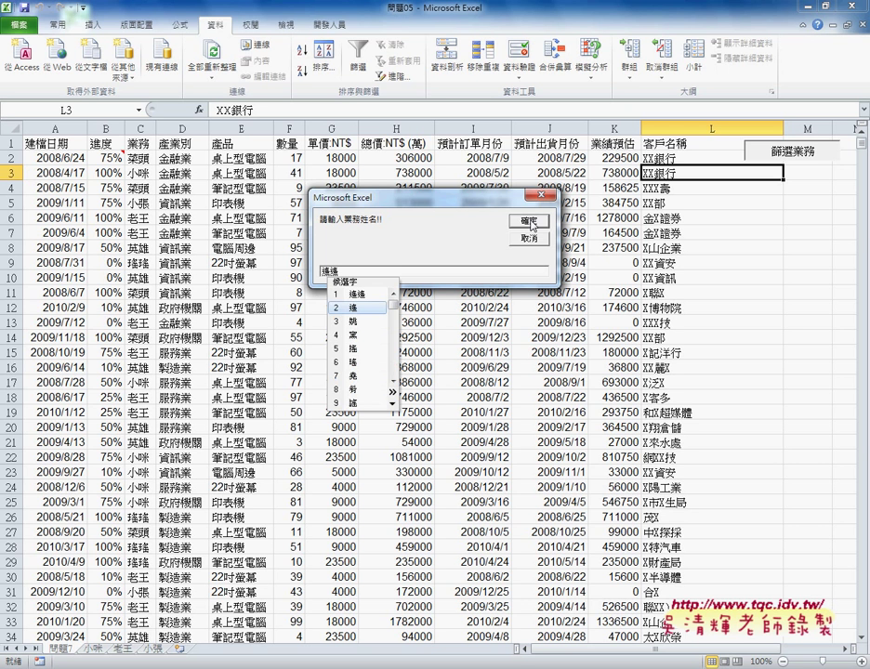
key("Down")
key("Down")
key("Down")
key("Down")
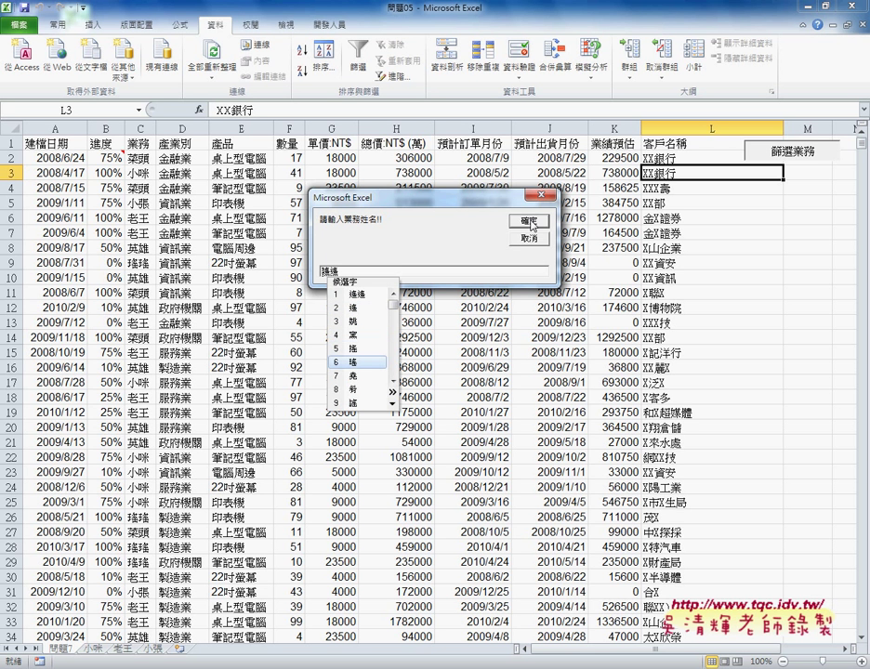
key("Return")
key("Down")
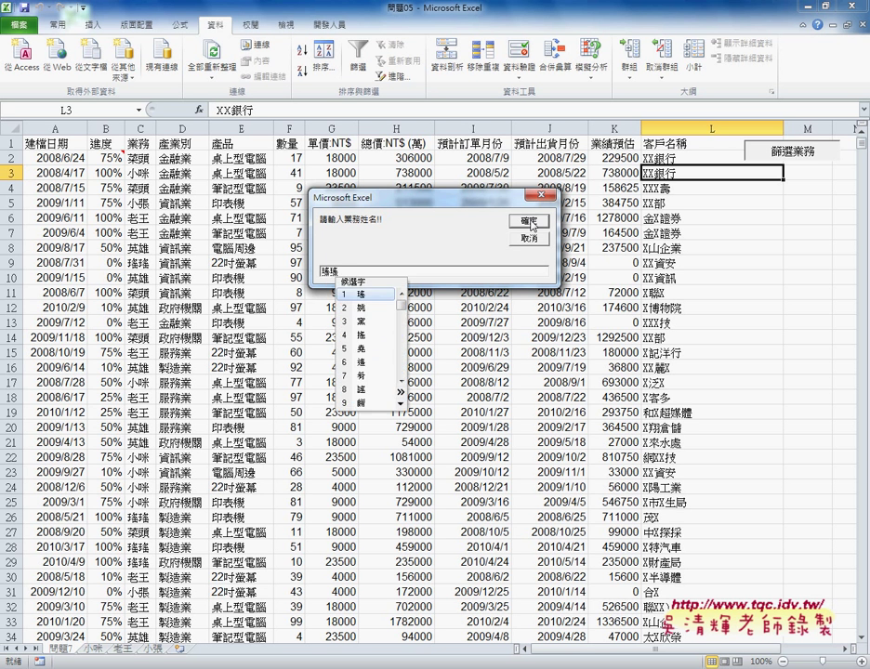
key("Return")
left_click(528, 222)
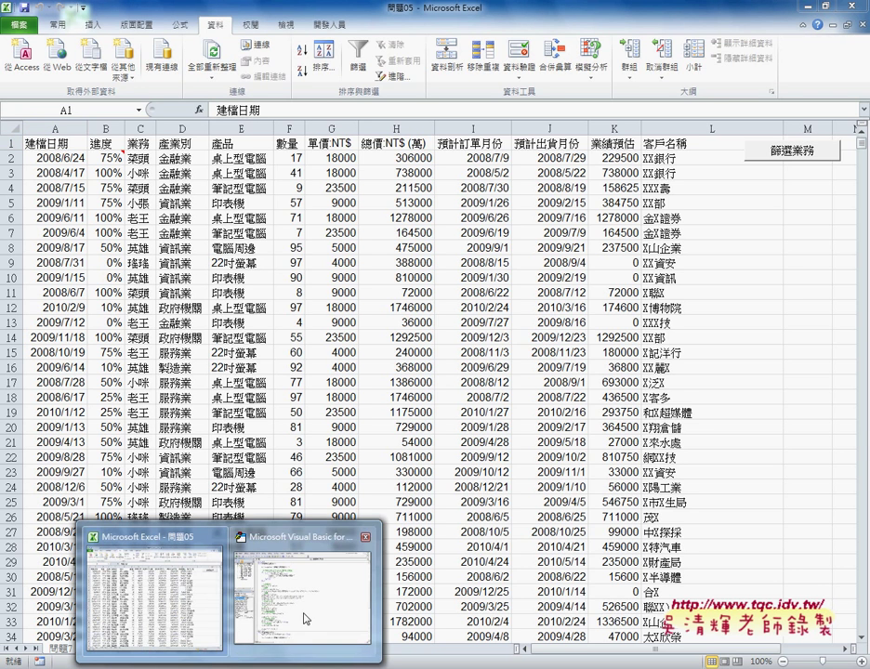
Step: In the VBA editor, review 篩選業務_防呆1 and its sheet-already-exists MsgBox warning
left_click(304, 617)
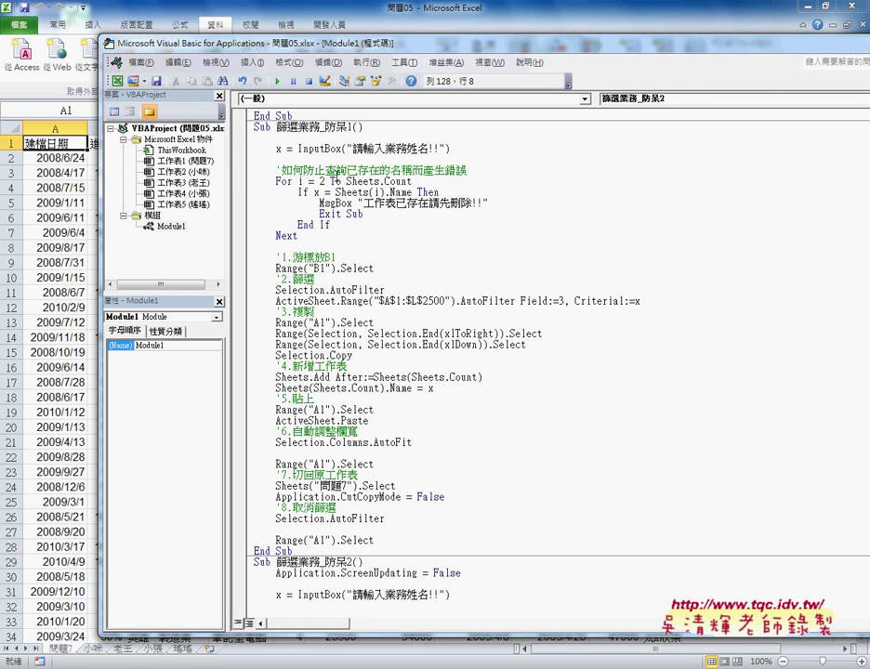
scroll(306, 212, "up", 4)
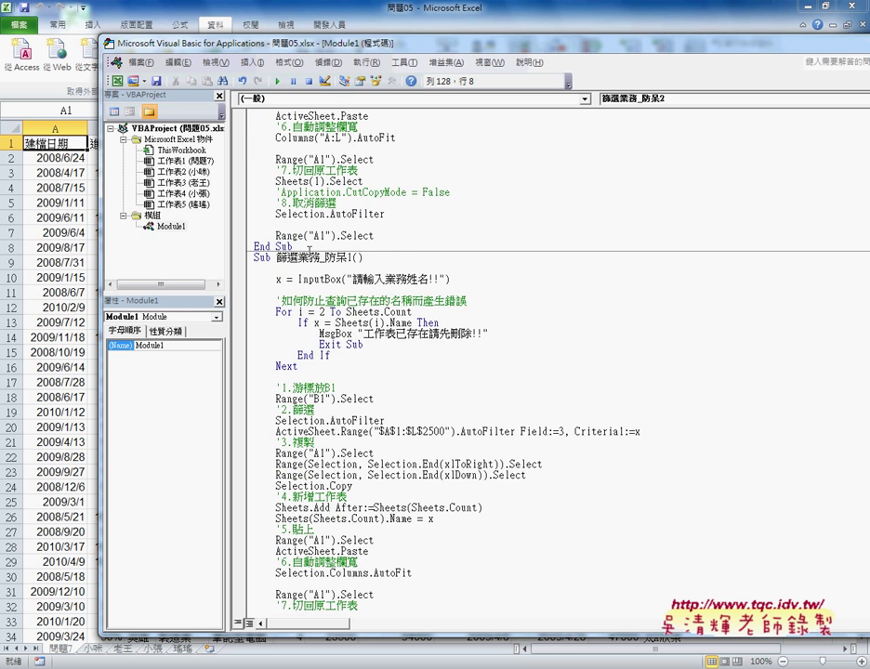
scroll(318, 302, "down", 2)
scroll(322, 267, "down", 1)
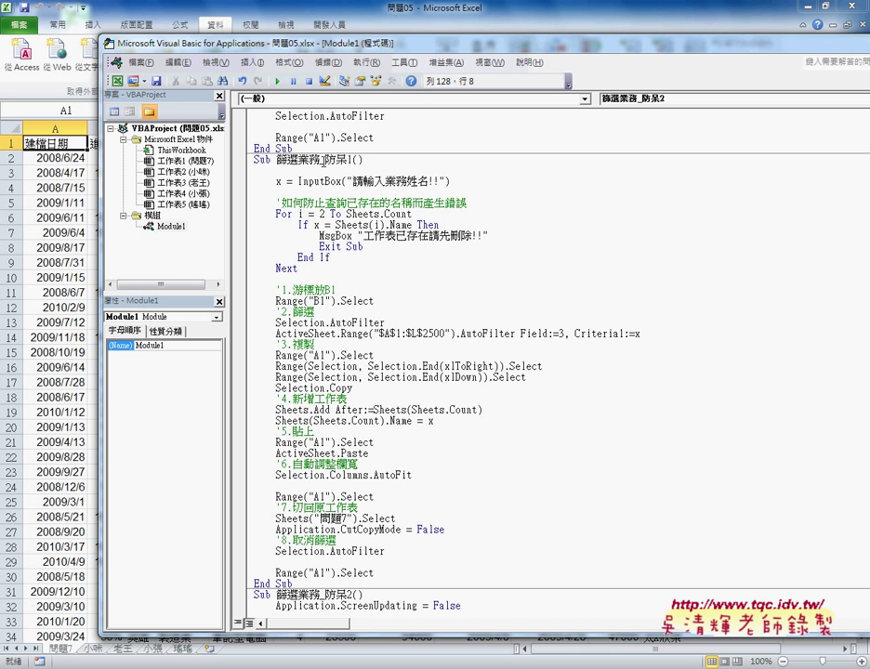
left_click_drag(322, 159, 354, 160)
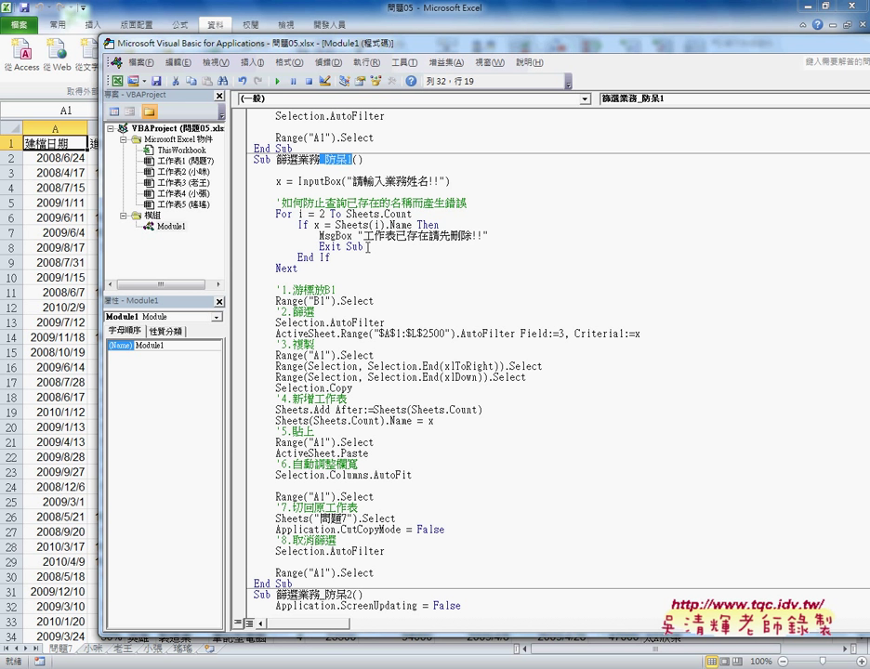
left_click(335, 225)
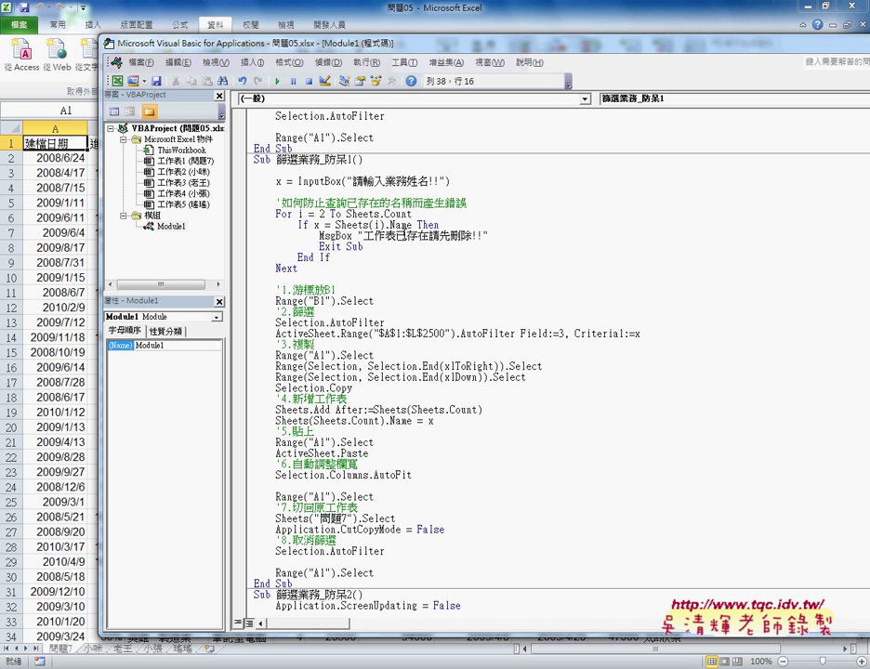
left_click_drag(361, 236, 473, 236)
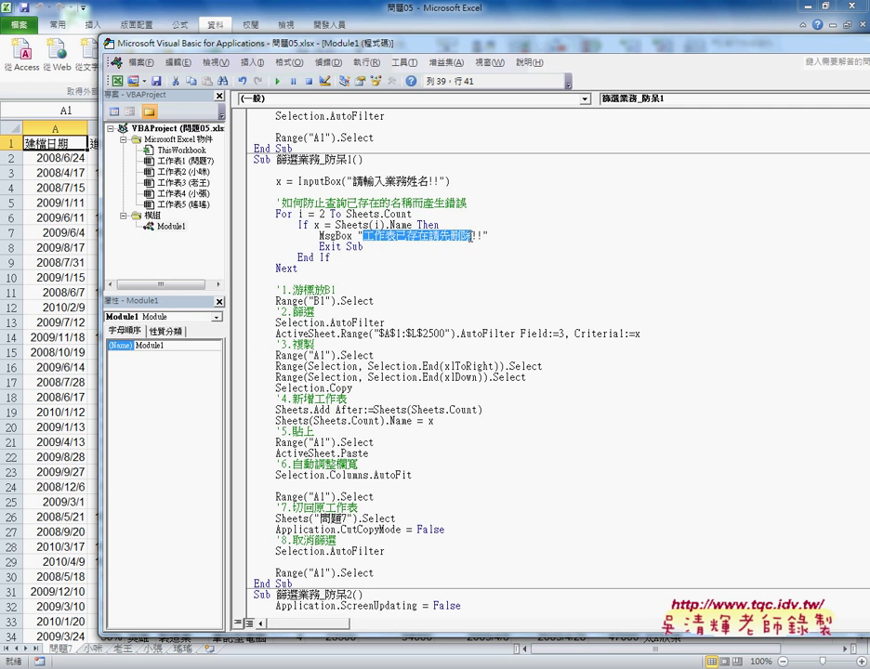
left_click(428, 236)
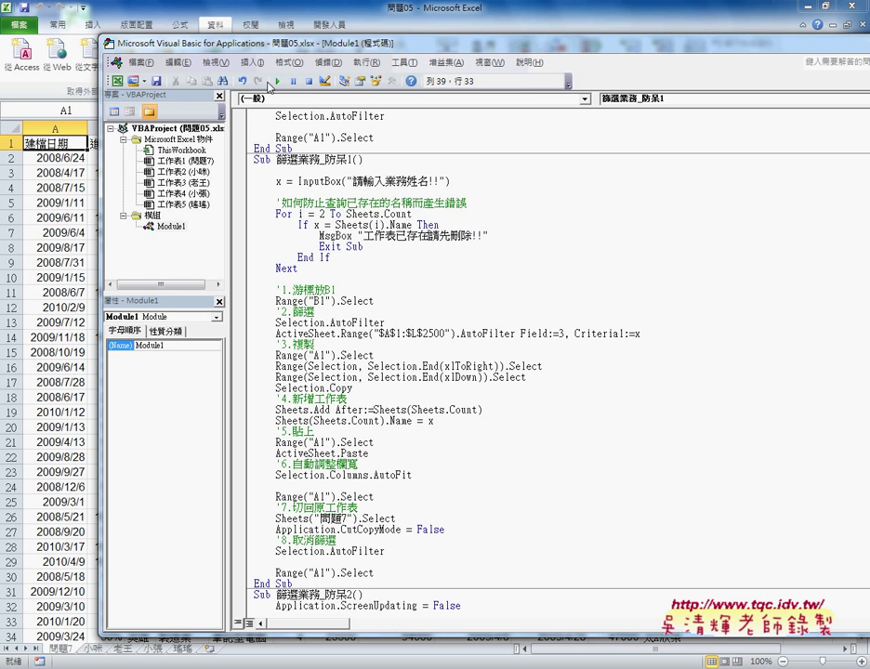
Step: Run 篩選業務_防呆1 with an existing salesperson's name and dismiss the 工作表已存在請先刪除!! warning
left_click(276, 81)
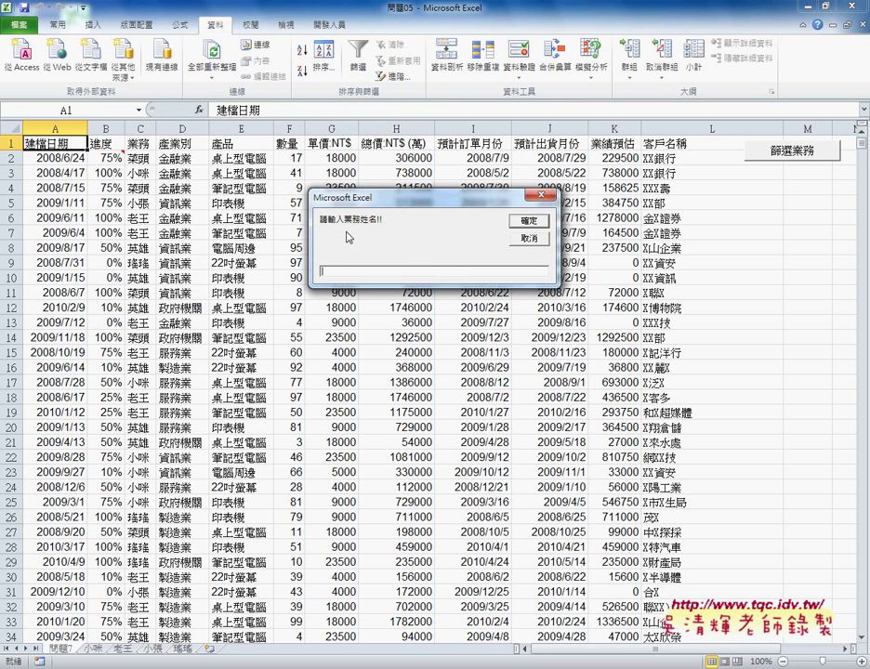
type("丁一")
type("小咪")
left_click(524, 224)
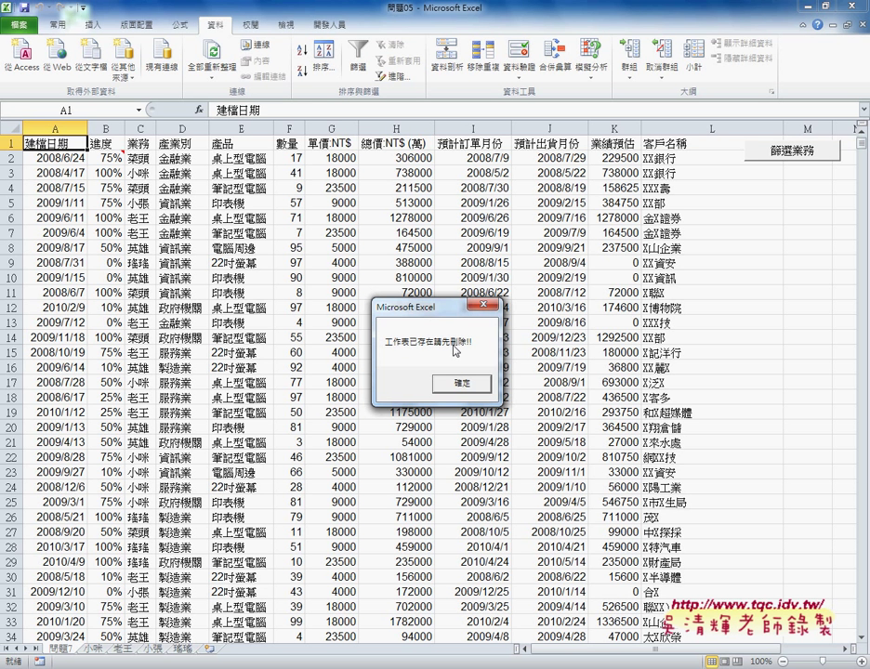
left_click(473, 387)
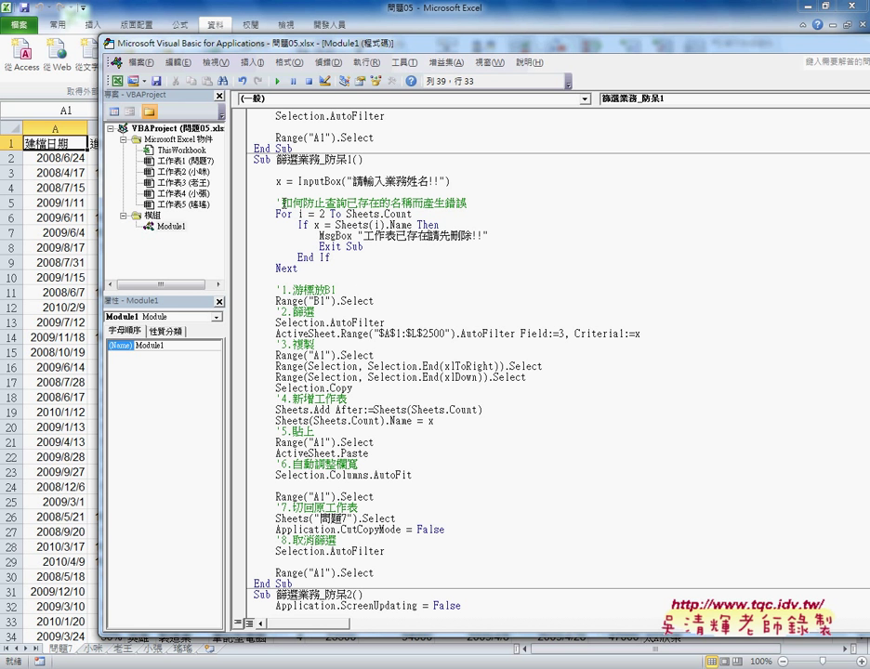
double_click(279, 182)
left_click_drag(297, 181, 450, 181)
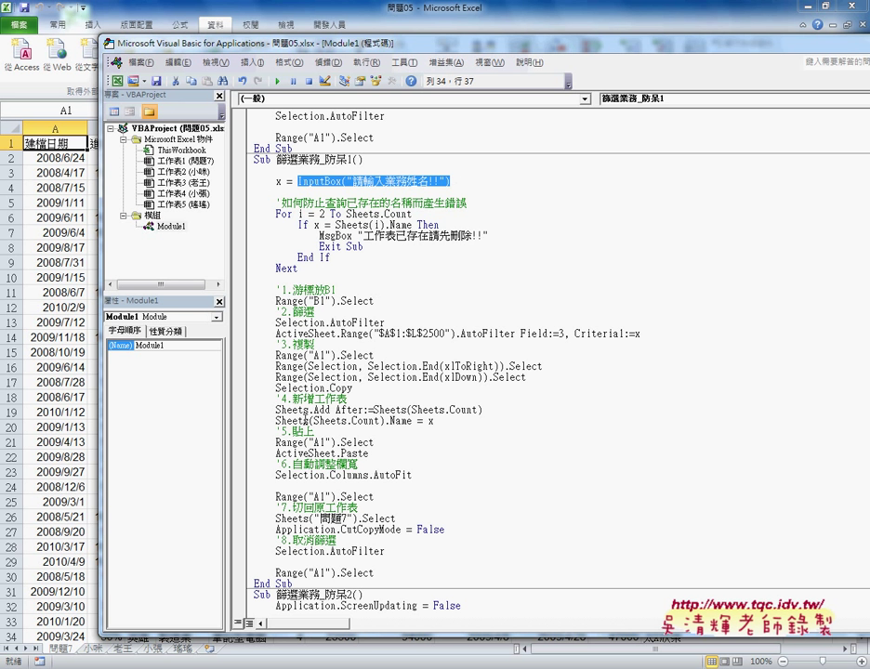
left_click_drag(339, 268, 249, 196)
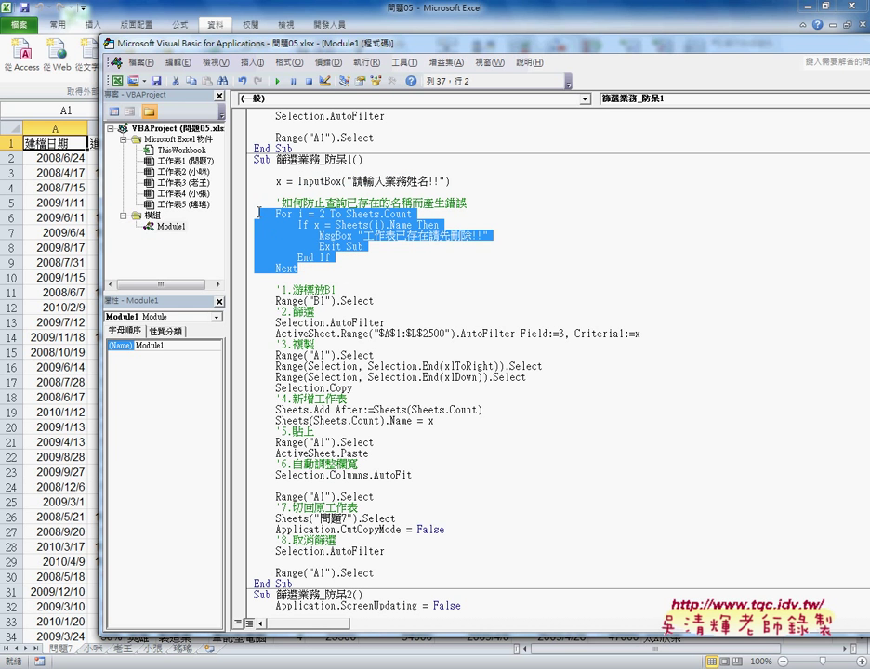
double_click(278, 181)
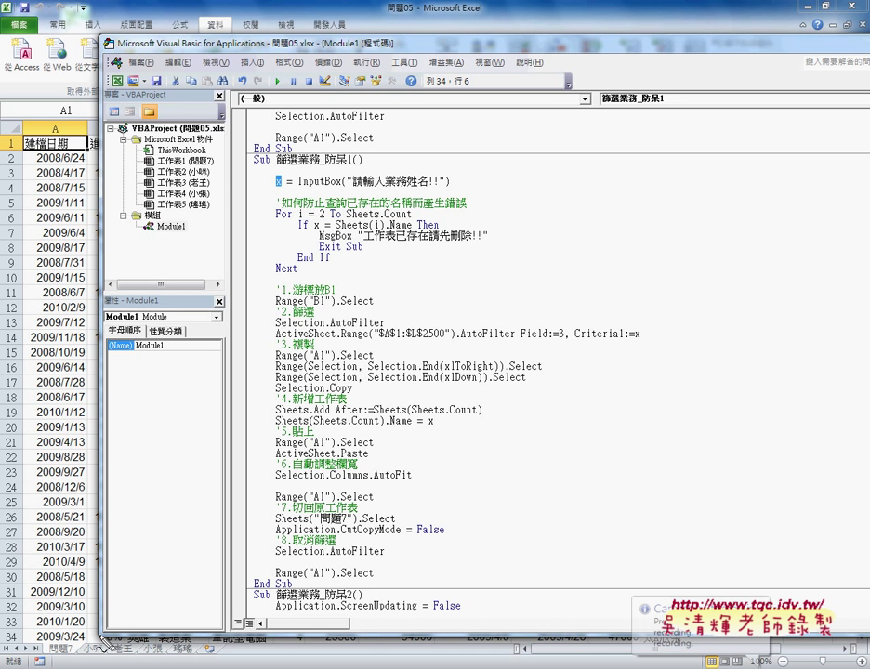
left_click_drag(91, 658, 211, 661)
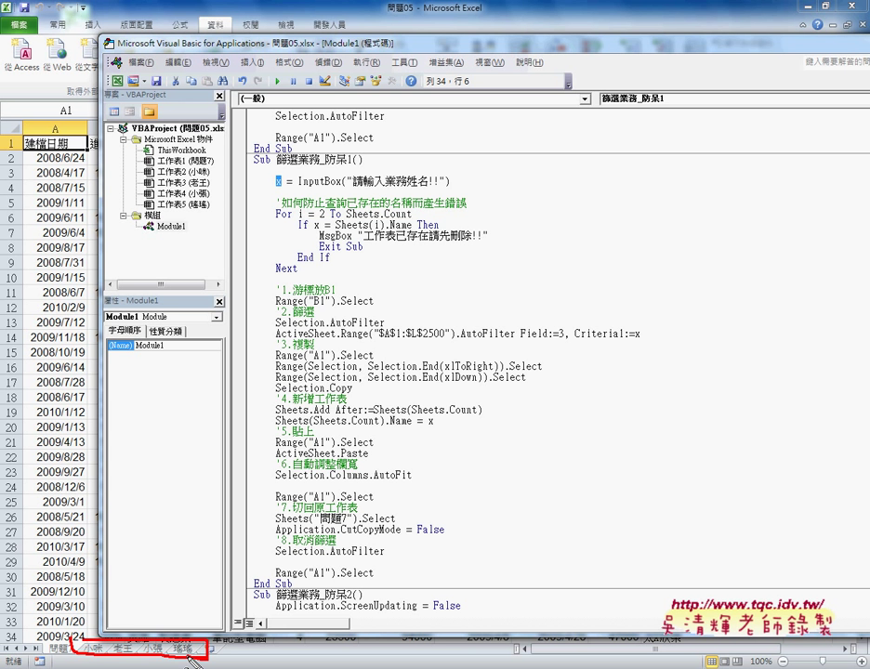
mouse_move(72, 640)
left_mouse_down()
mouse_move(84, 656)
mouse_move(55, 659)
left_mouse_up()
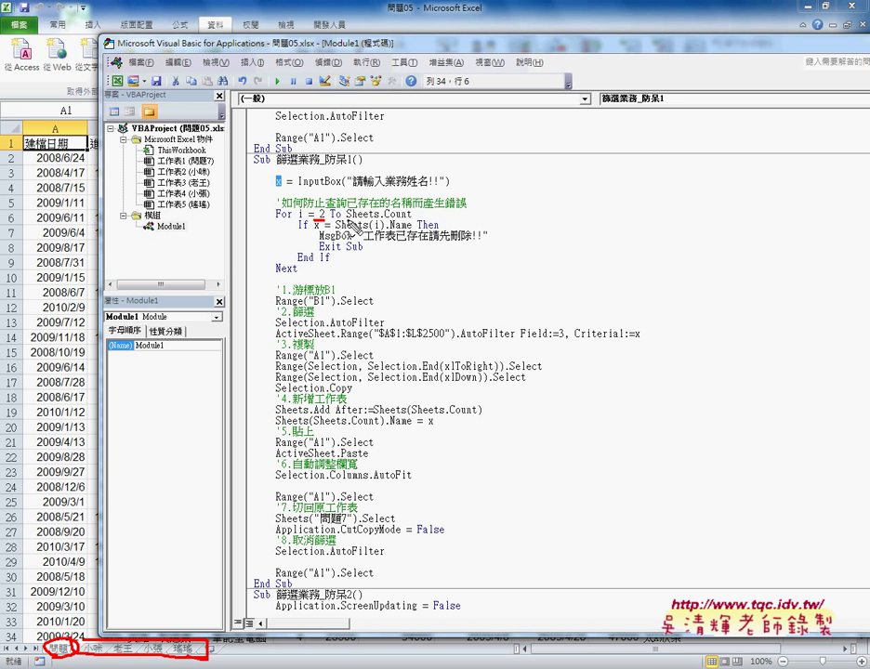
left_click_drag(313, 220, 409, 215)
left_click_drag(171, 635, 199, 641)
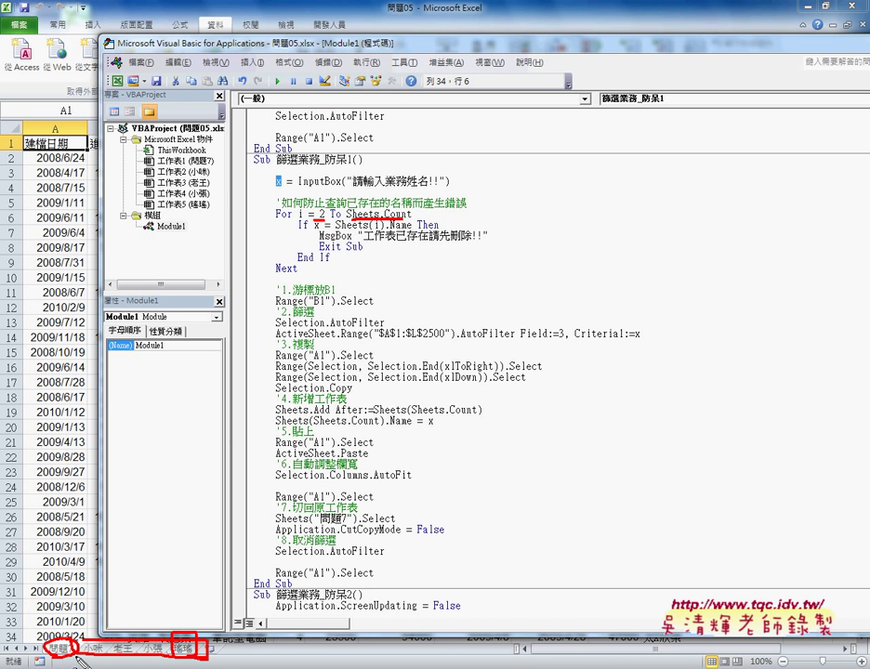
left_click_drag(61, 601, 93, 620)
mouse_move(183, 592)
left_mouse_down()
mouse_move(197, 620)
mouse_move(219, 602)
left_mouse_up()
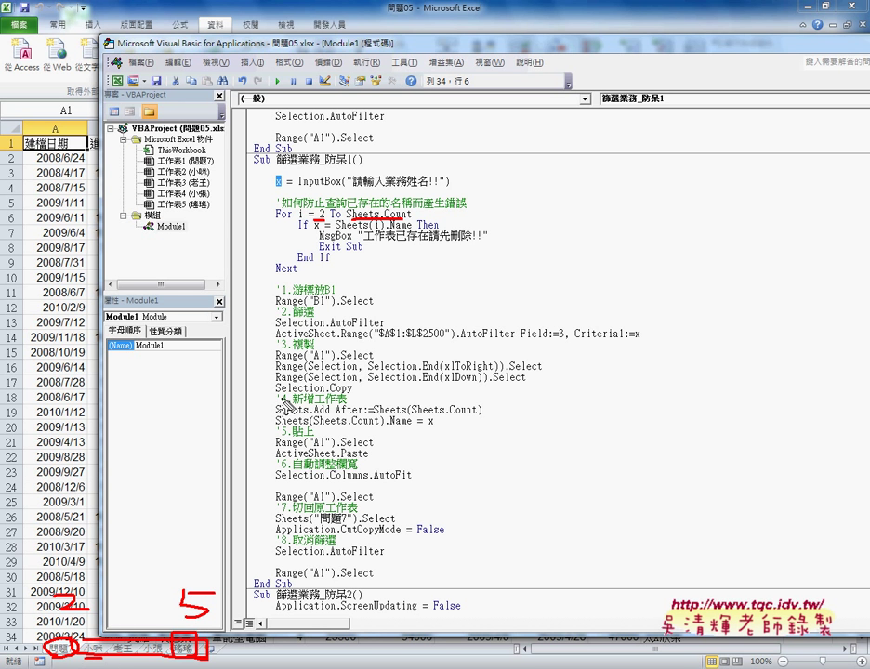
left_click_drag(272, 189, 283, 189)
left_click_drag(319, 243, 351, 244)
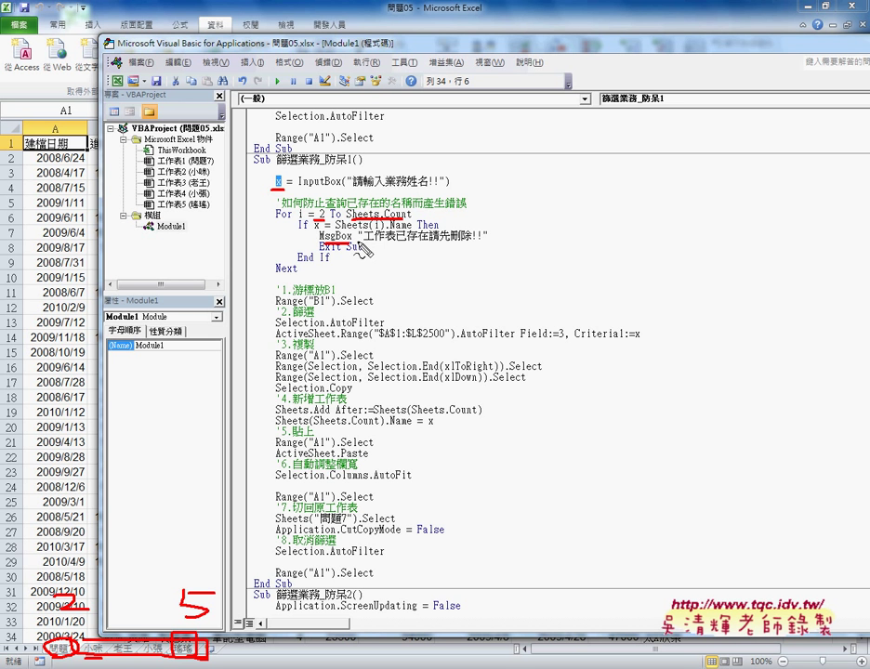
left_click_drag(364, 246, 483, 243)
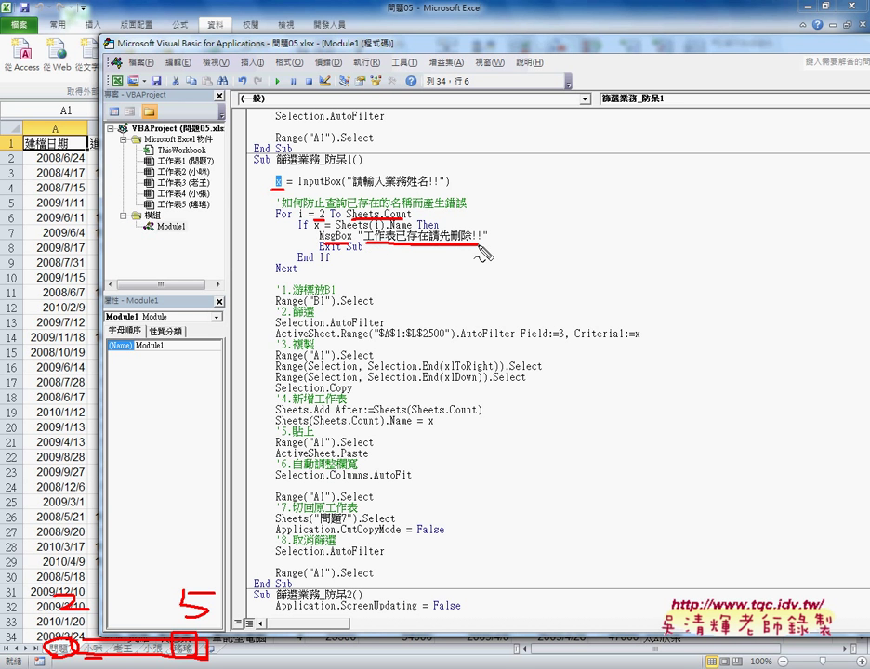
Step: Add vbExclamation as the duplicate-sheet MsgBox style, followed by Exit Sub on the next line
key("Escape")
left_click(493, 235)
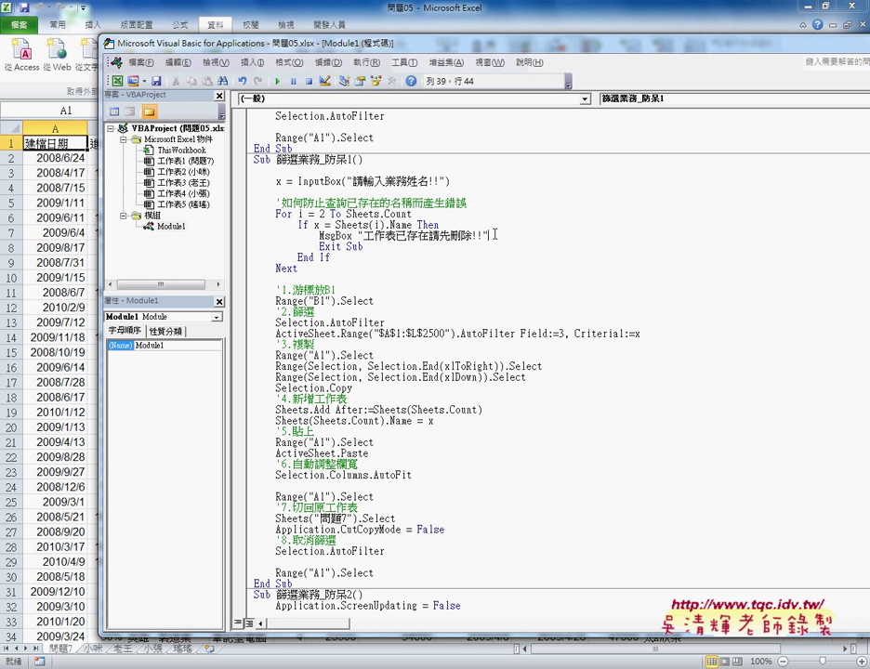
type(",")
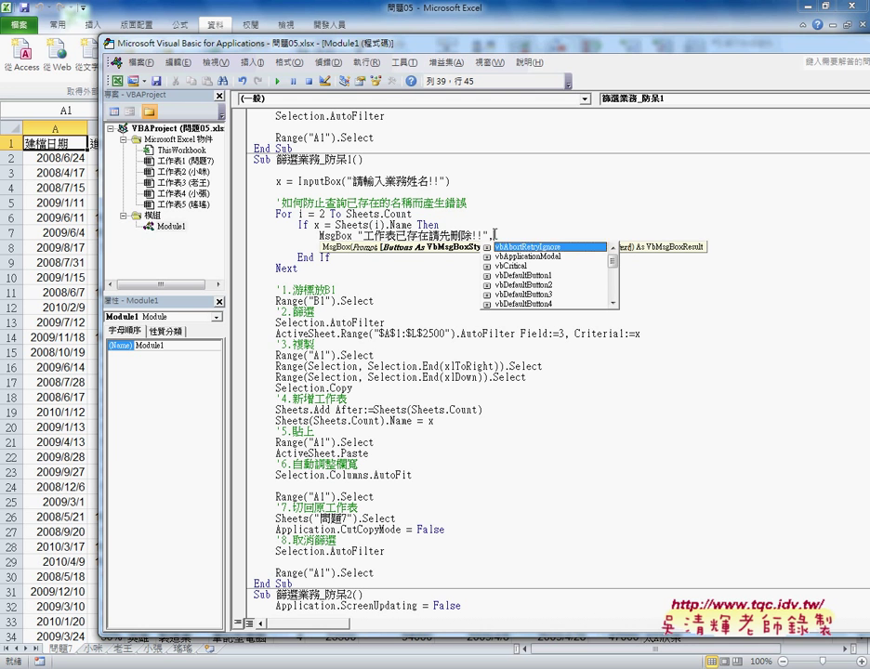
key("Down")
key("Down")
key("Down")
key("Down")
key("Down")
key("Down")
key("Down")
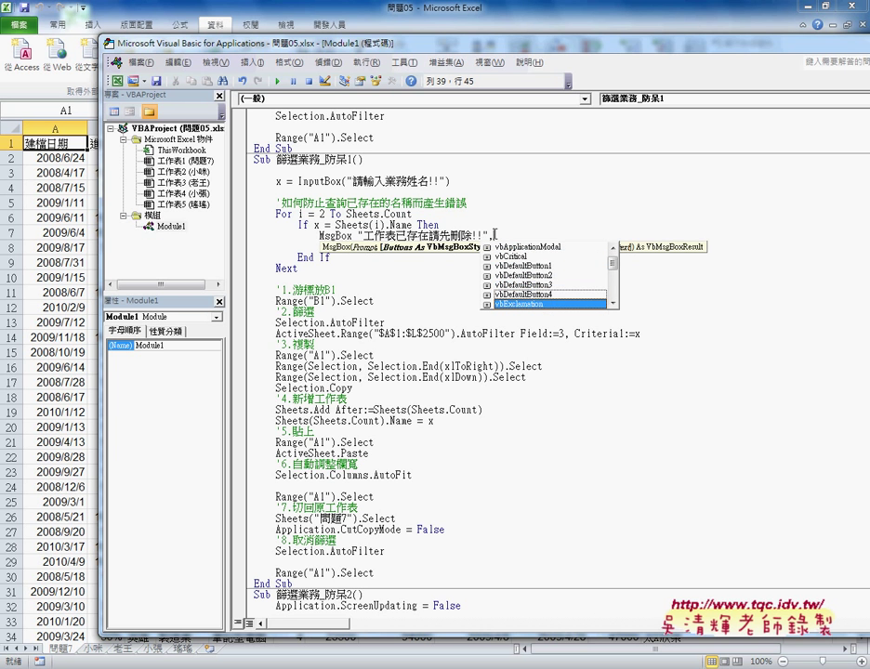
key("Down")
key("Down")
key("Down")
key("Down")
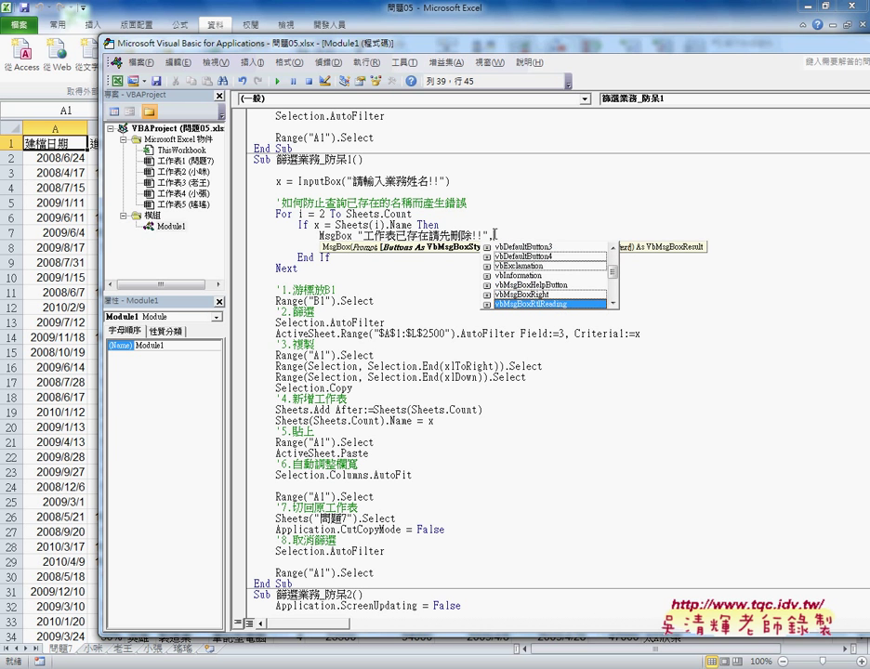
key("Down")
key("Down")
key("Down")
key("Down")
key("Up")
key("Up")
key("Up")
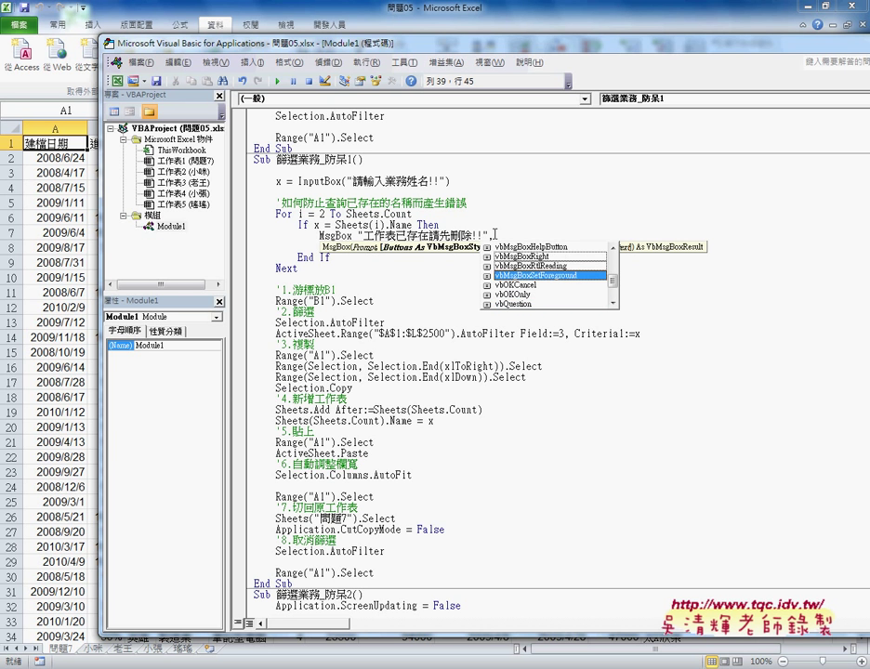
key("Up")
key("Up")
key("Up")
key("Up")
key("Up")
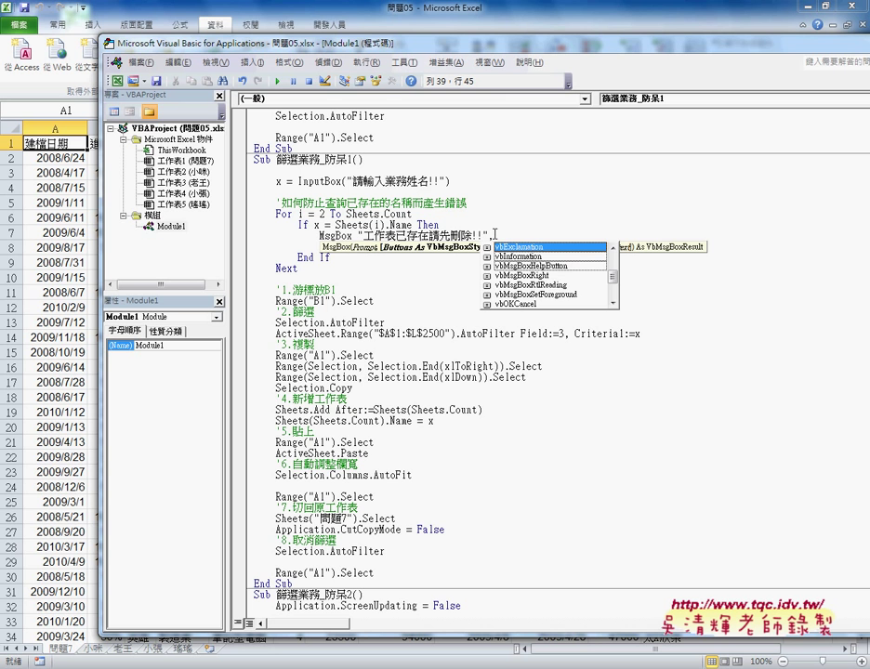
key("Tab")
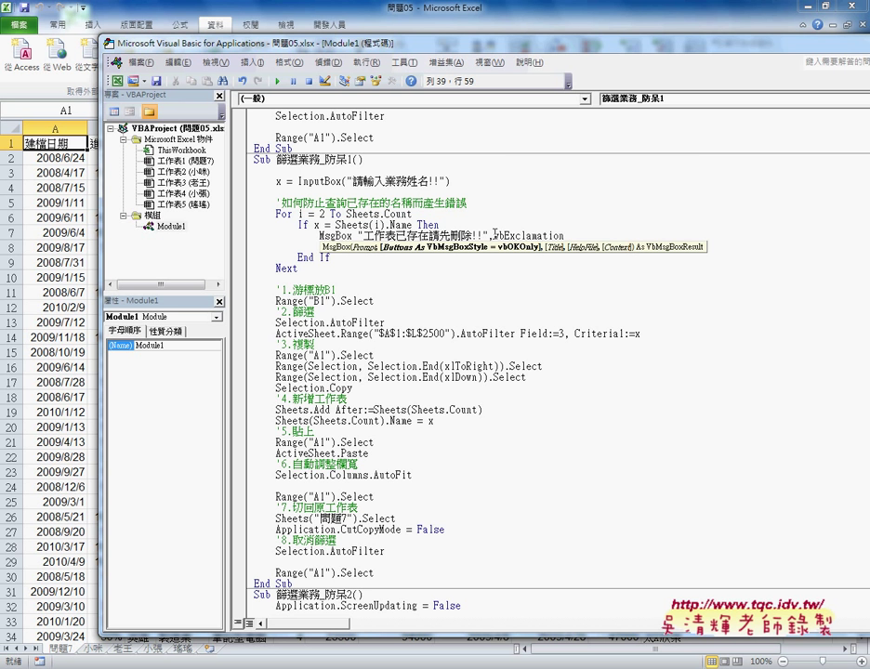
key("Return")
type("Exit Sub")
left_click(574, 213)
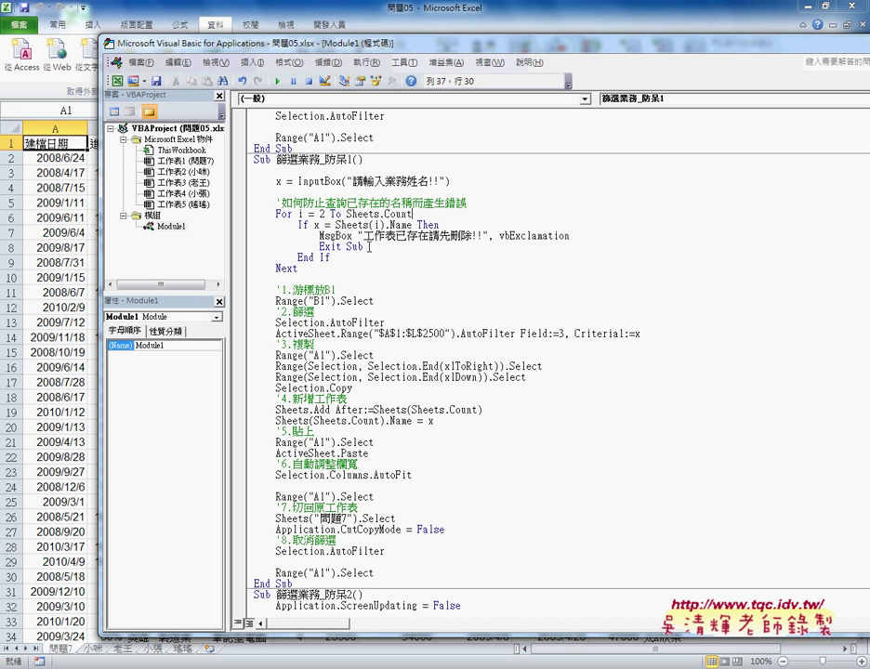
left_click_drag(319, 236, 579, 239)
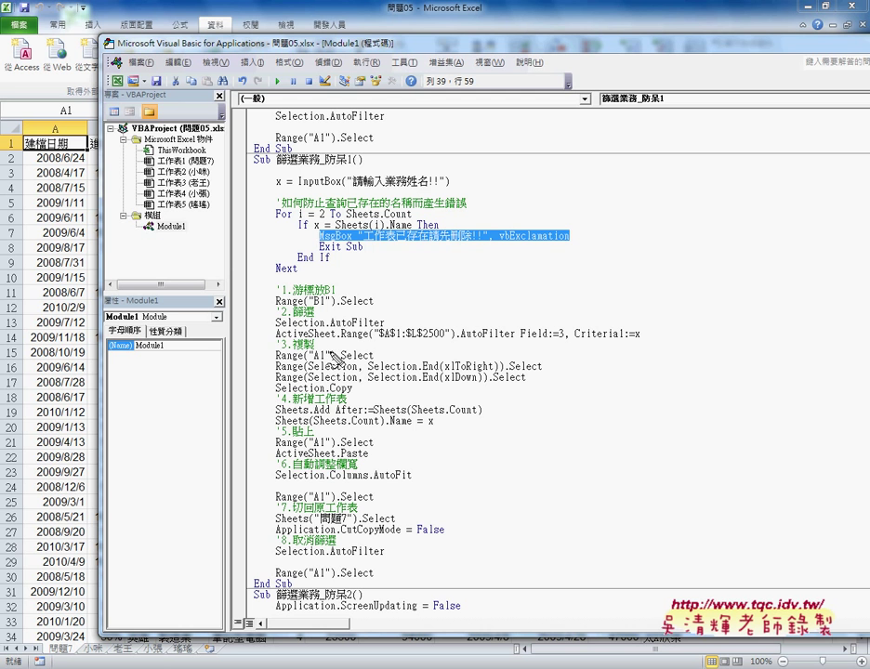
mouse_move(340, 242)
left_mouse_down()
mouse_move(347, 249)
mouse_move(338, 258)
left_mouse_up()
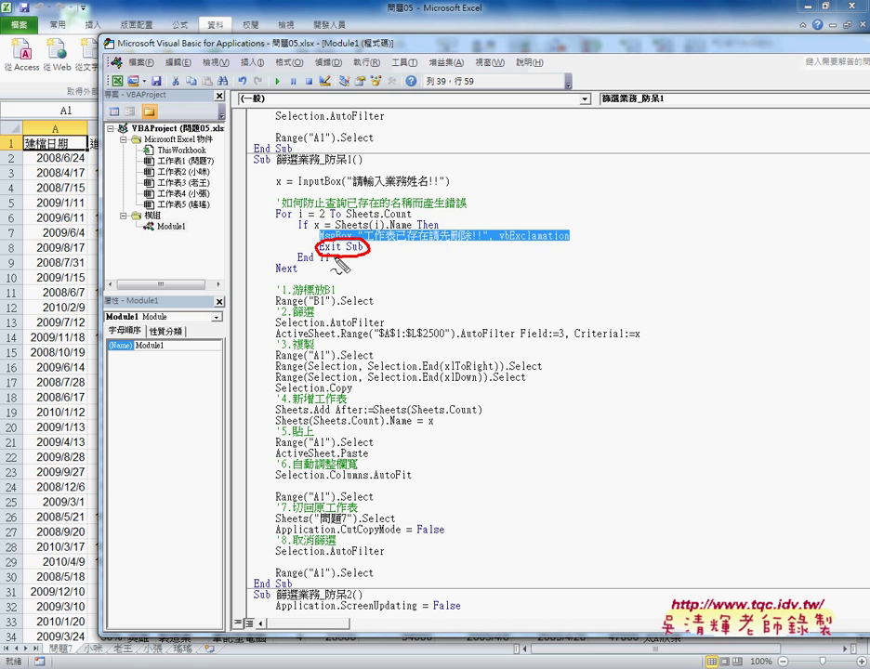
mouse_move(321, 249)
left_mouse_down()
mouse_move(167, 457)
mouse_move(244, 579)
left_mouse_up()
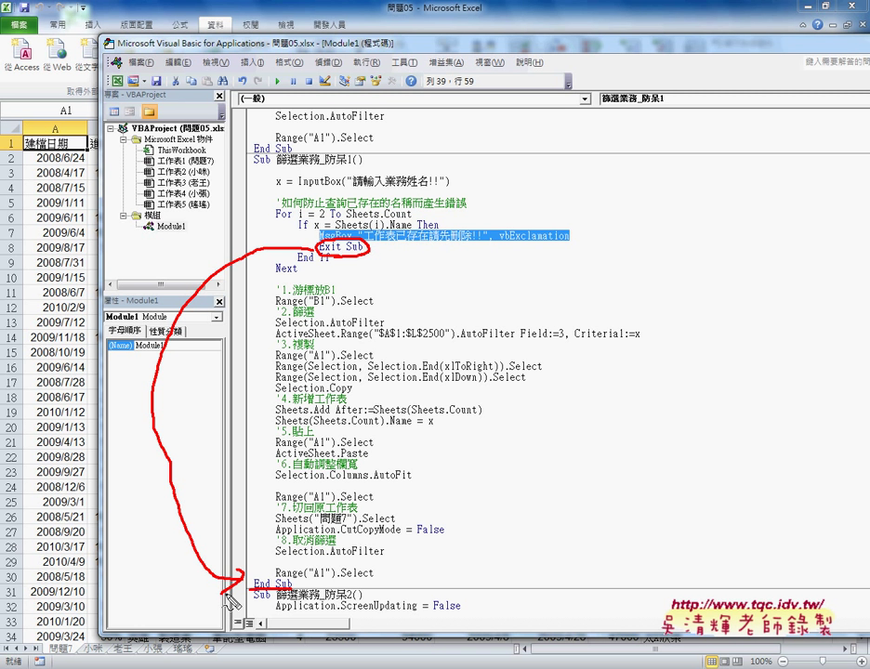
key("Escape")
Step: Scroll Module1 down to 篩選業務_防呆2 with its blank-input check and sheet-deletion loop
scroll(351, 526, "down", 1)
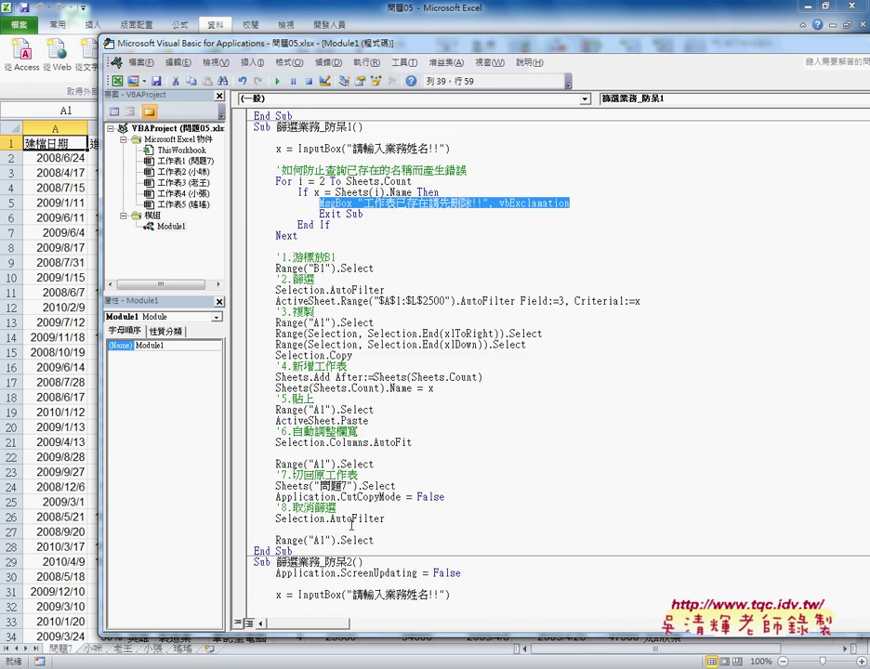
scroll(351, 525, "down", 2)
scroll(352, 526, "down", 3)
scroll(351, 526, "down", 1)
scroll(350, 501, "down", 2)
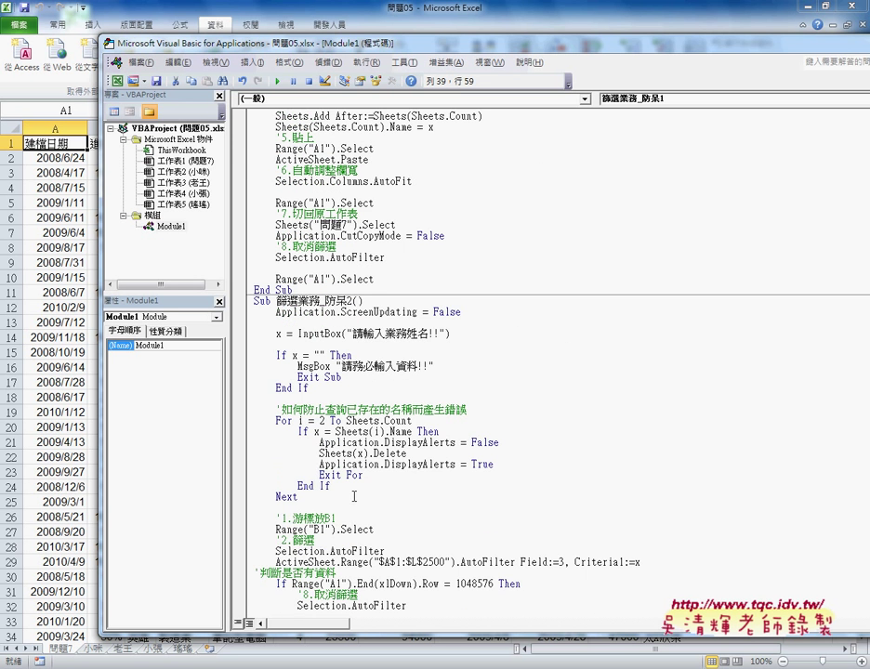
scroll(349, 397, "down", 2)
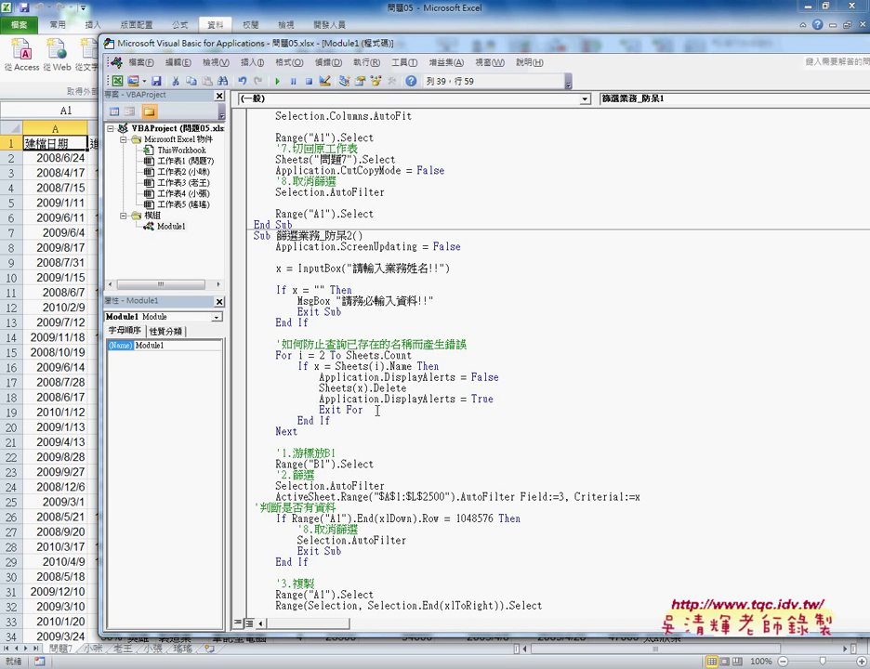
scroll(359, 366, "down", 2)
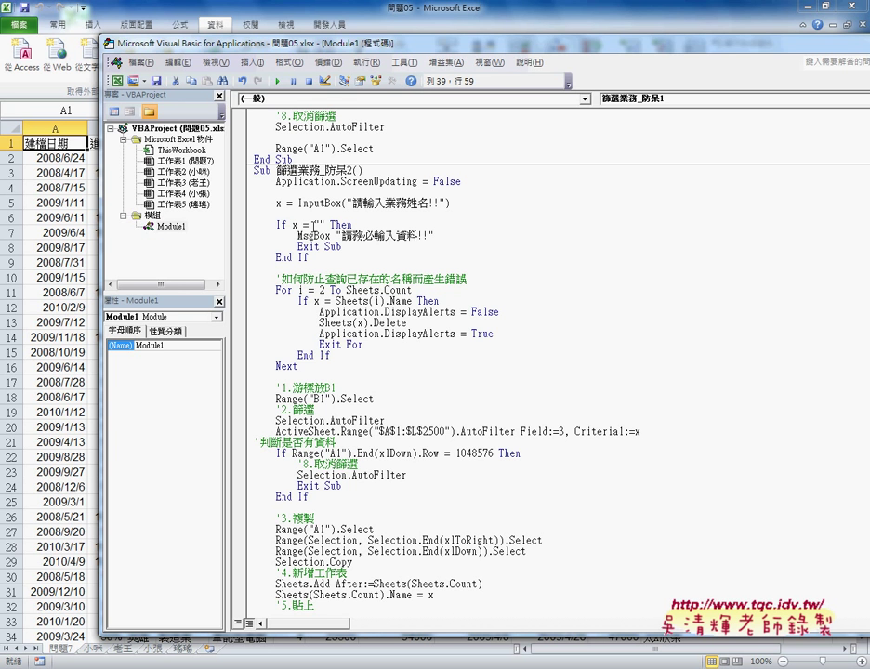
scroll(312, 224, "down", 1)
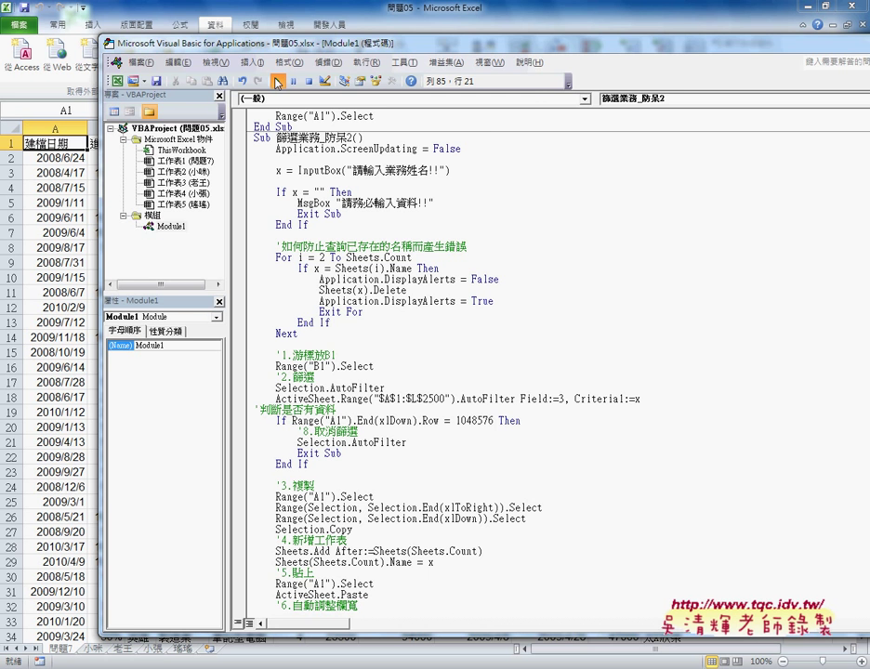
Step: Run 篩選業務_防呆2 with an existing salesperson's name, then return to the worksheet
left_click(277, 83)
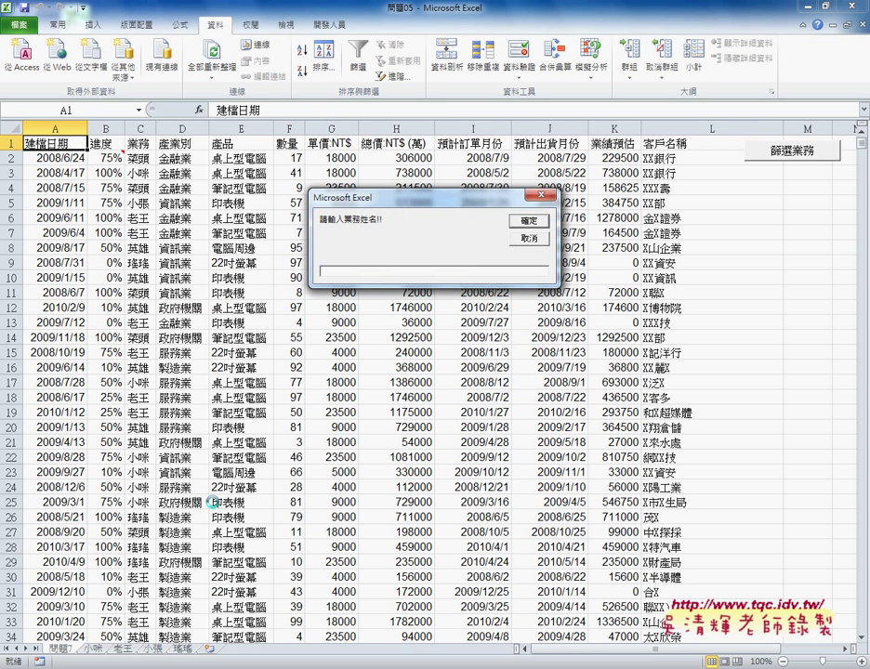
type("cnd")
key("BackSpace")
key("BackSpace")
key("BackSpace")
type("小")
type("ㄇㄧ")
key("space")
left_click(526, 229)
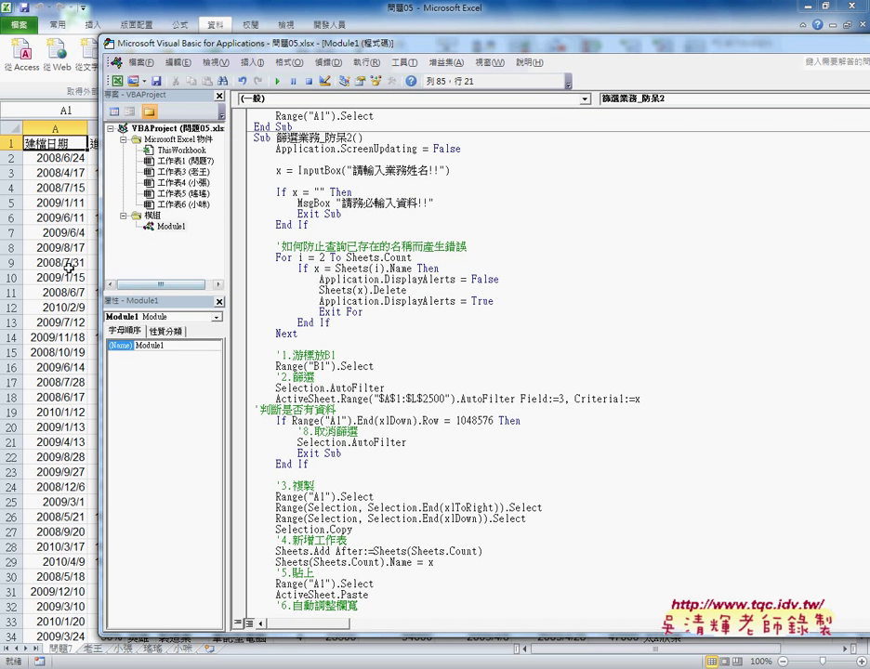
left_click(65, 232)
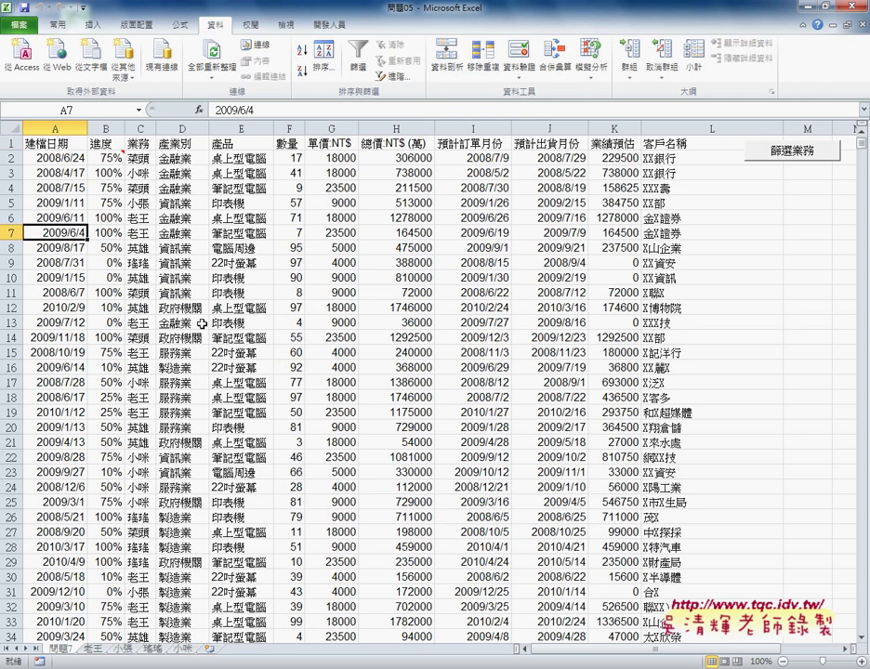
Step: Compare the salesperson's recreated sheet with 問題7, then bring the VBA editor forward
left_click(187, 650)
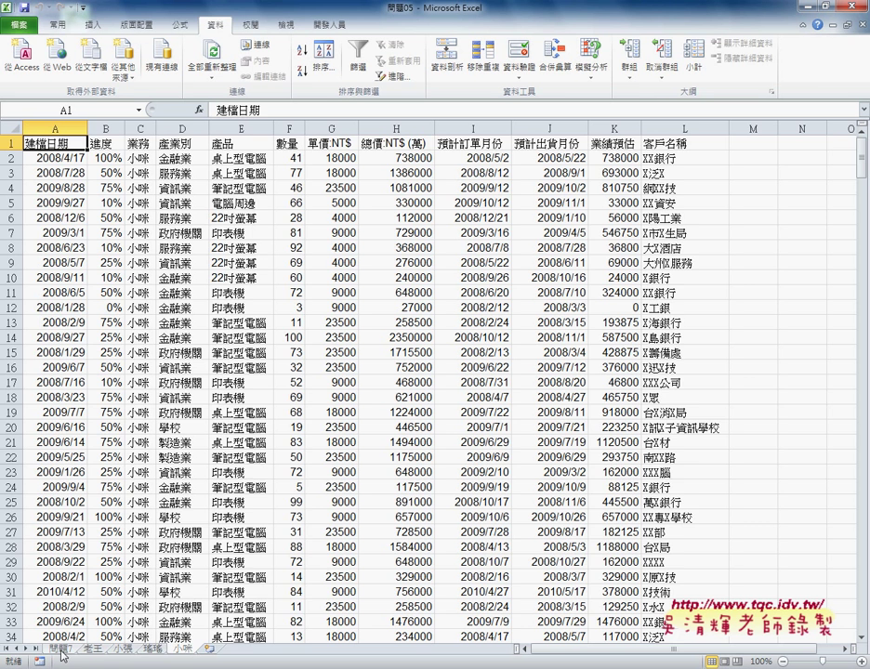
left_click(61, 654)
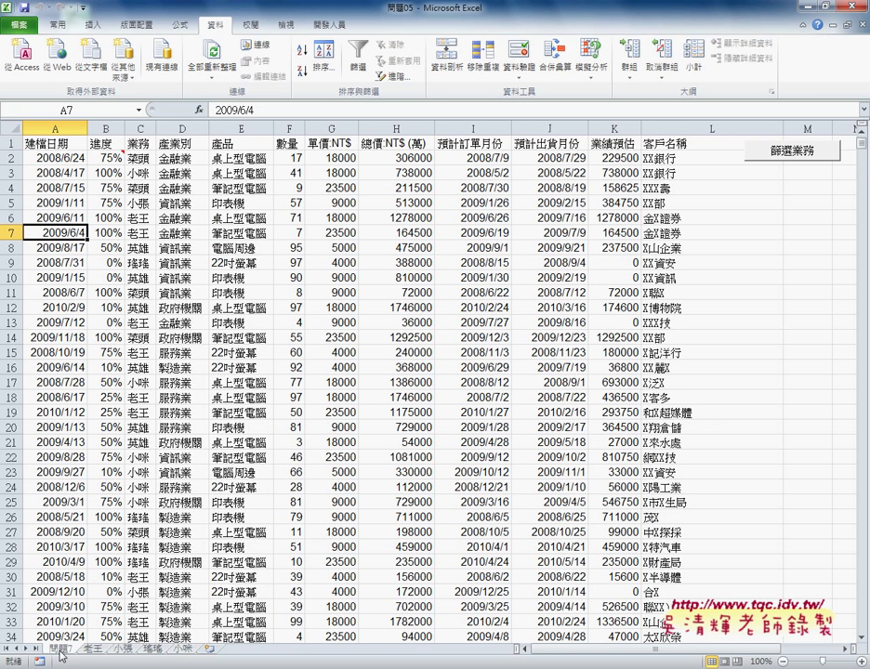
left_click(185, 653)
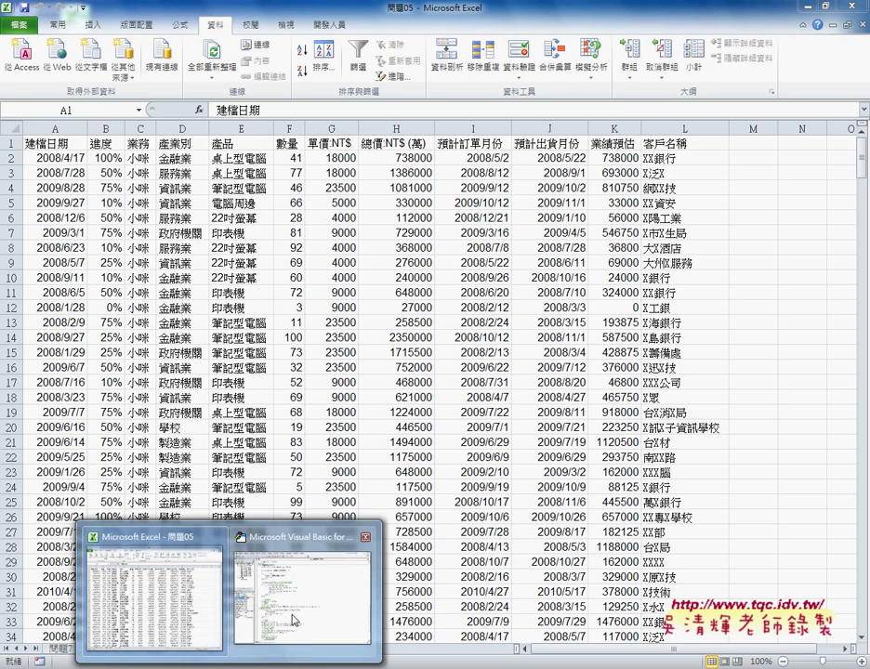
left_click(297, 646)
scroll(406, 337, "up", 4)
scroll(406, 337, "up", 5)
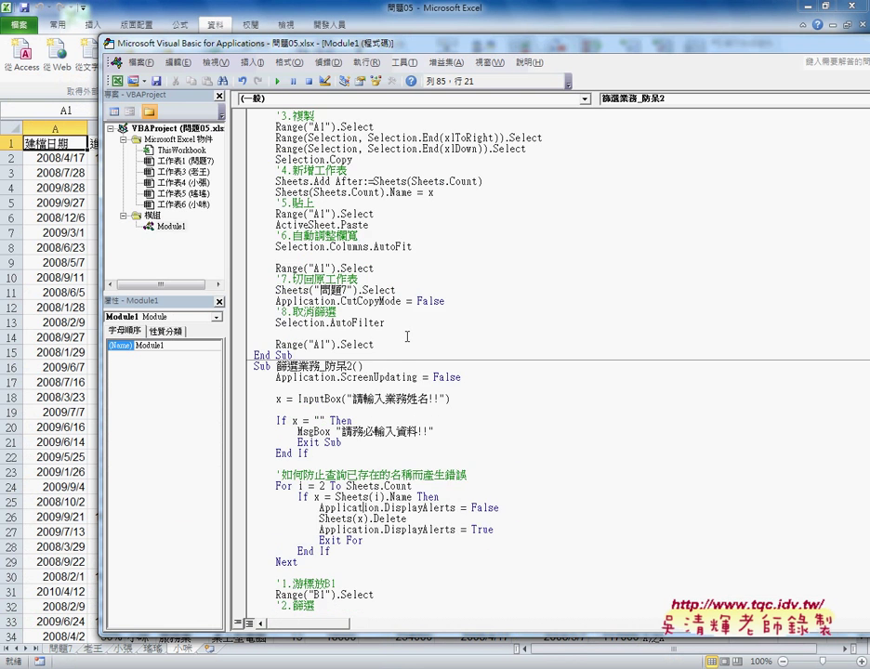
scroll(406, 337, "up", 5)
scroll(406, 337, "up", 1)
left_click_drag(320, 268, 254, 213)
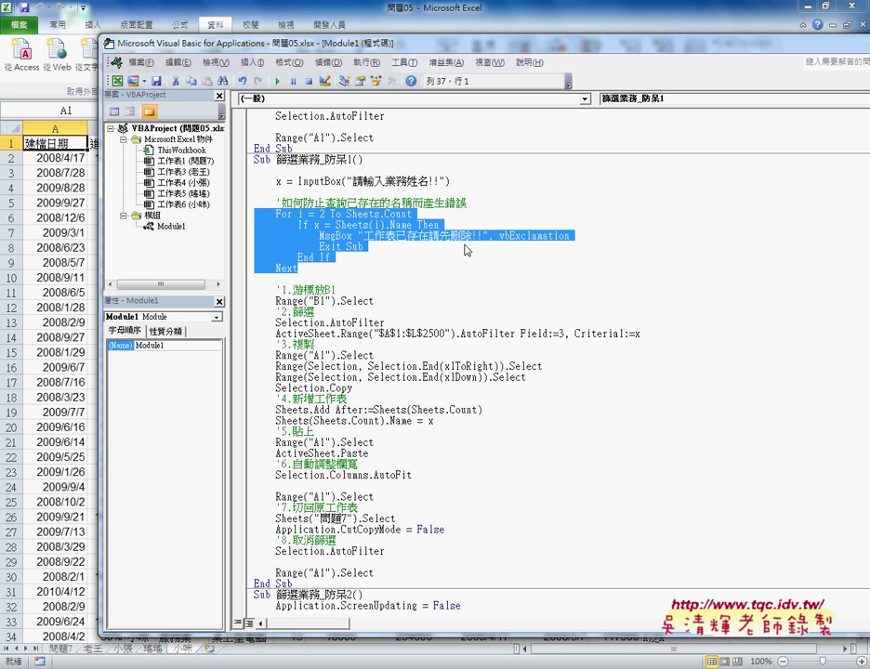
left_click(379, 237)
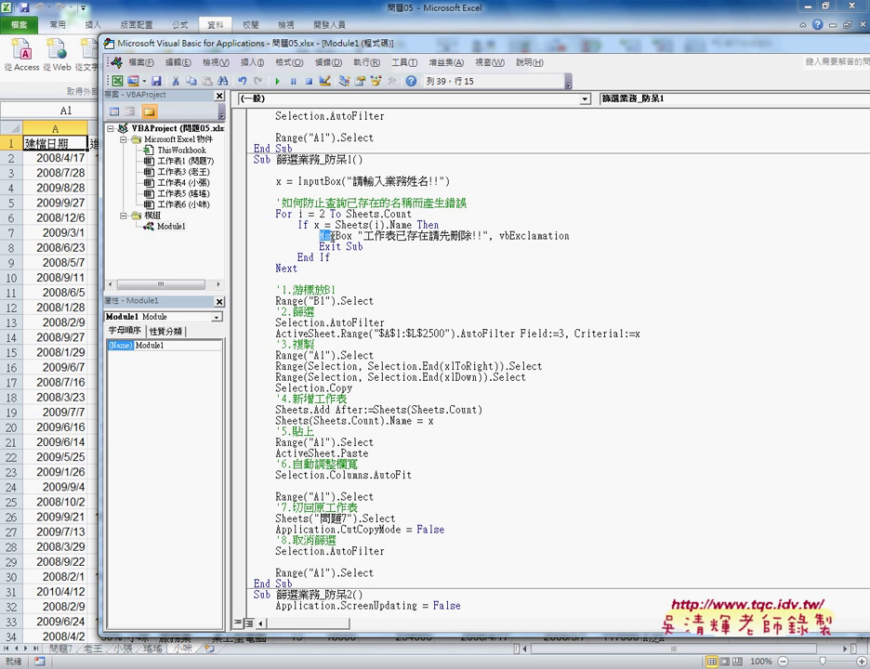
left_click_drag(363, 238, 568, 237)
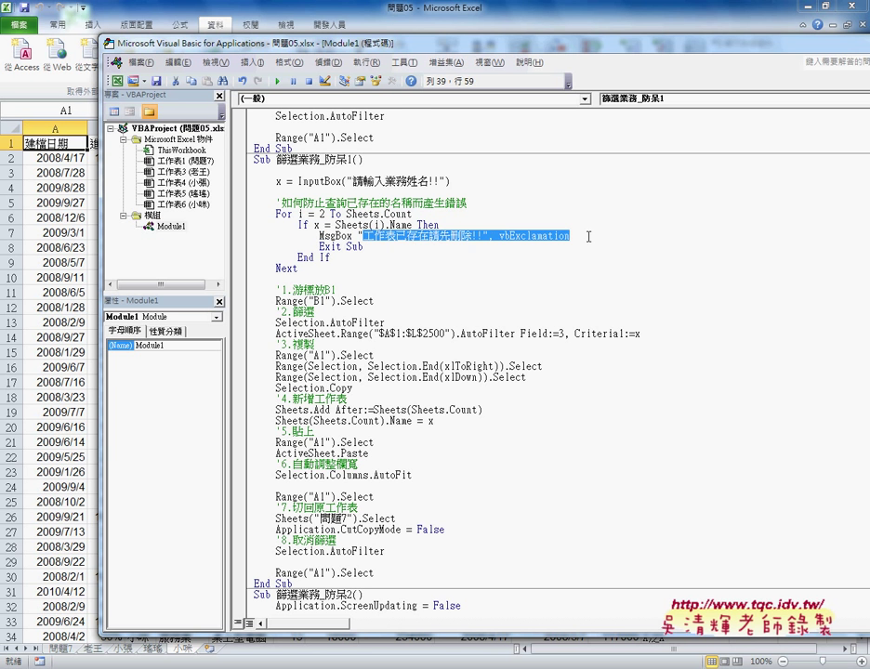
scroll(518, 259, "down", 3)
scroll(517, 260, "down", 3)
scroll(518, 259, "down", 4)
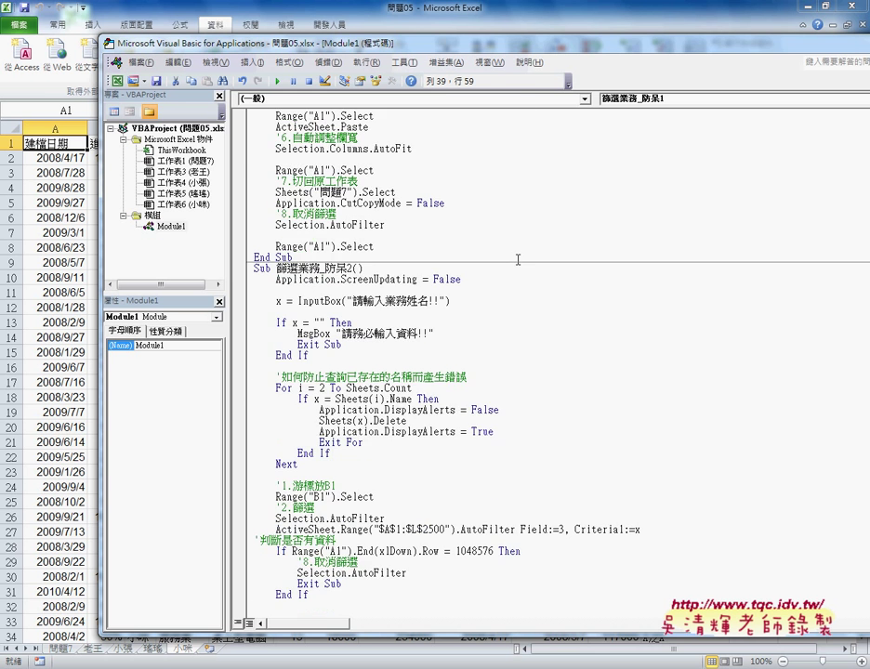
scroll(517, 259, "down", 3)
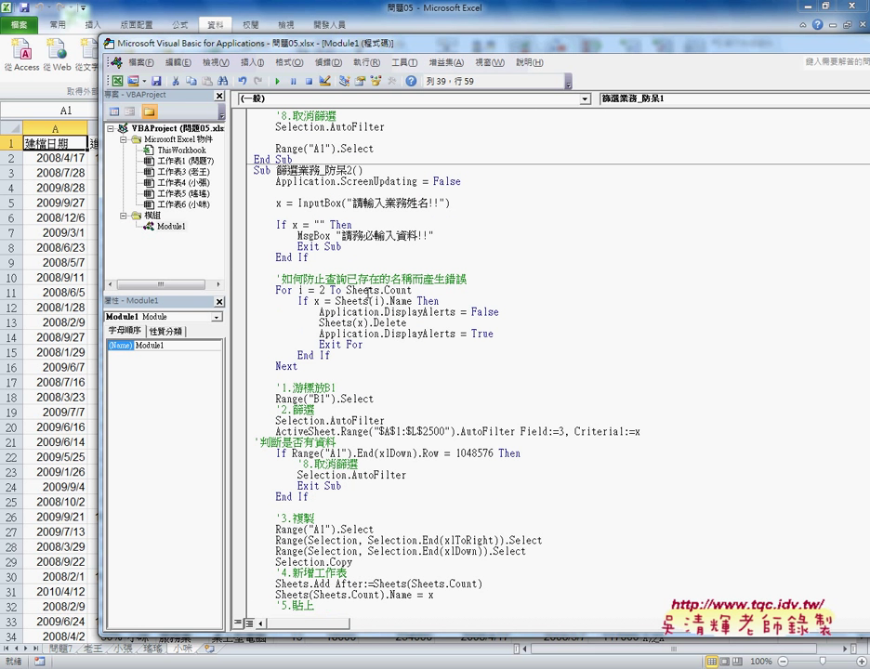
left_click_drag(314, 301, 412, 302)
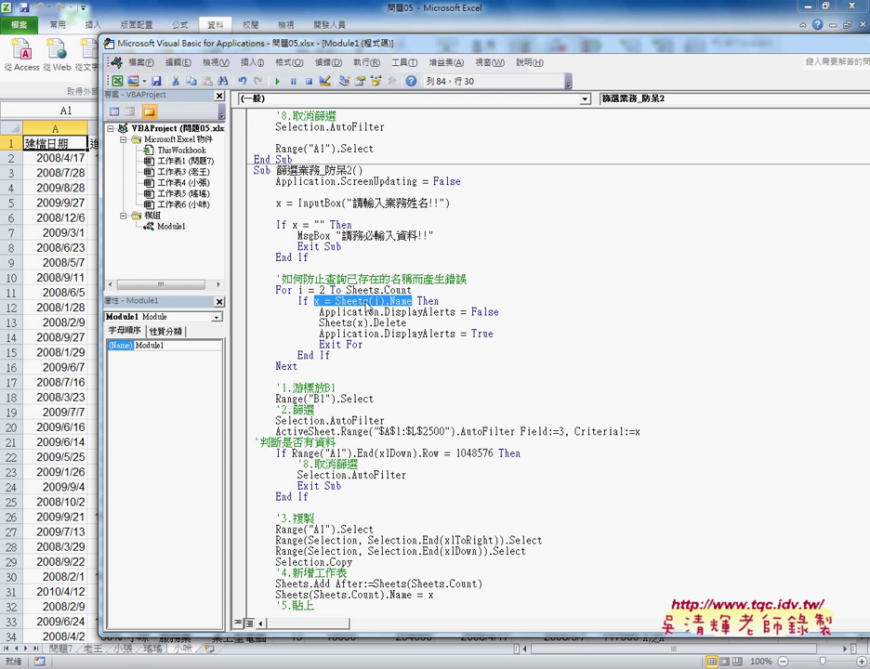
left_click_drag(318, 322, 411, 322)
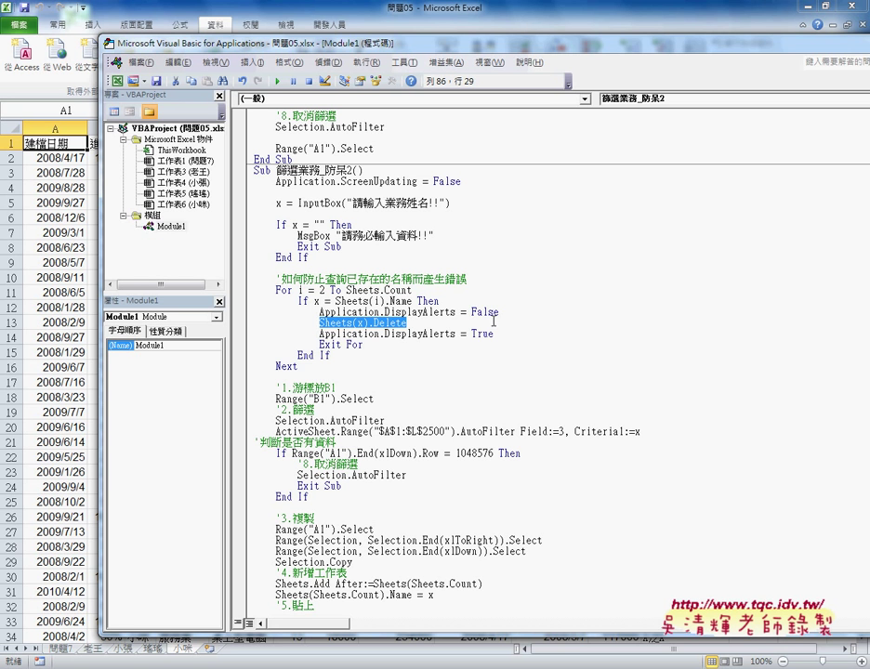
left_click_drag(452, 313, 433, 312)
left_click(434, 334)
left_click_drag(499, 313, 249, 312)
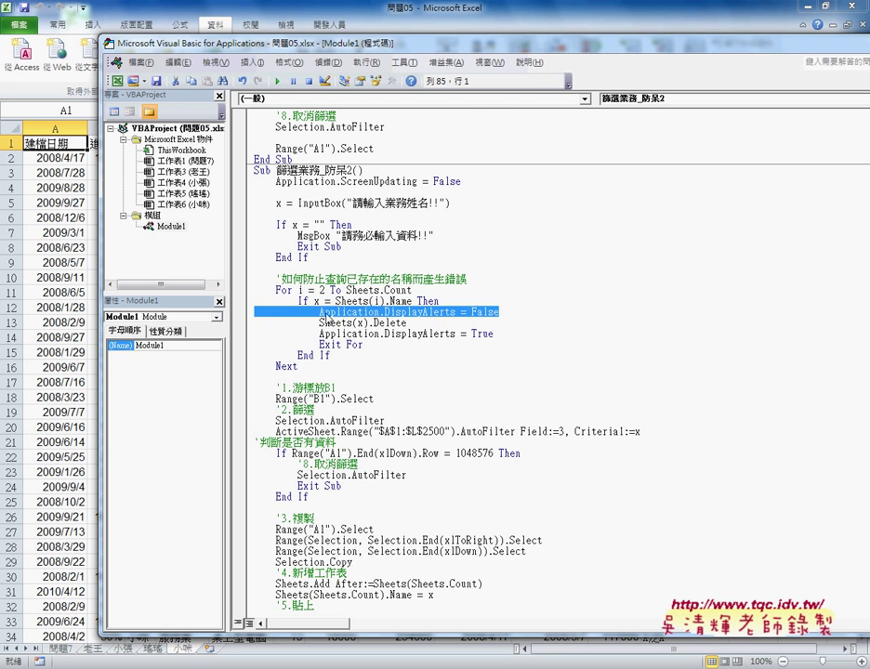
left_click(319, 312)
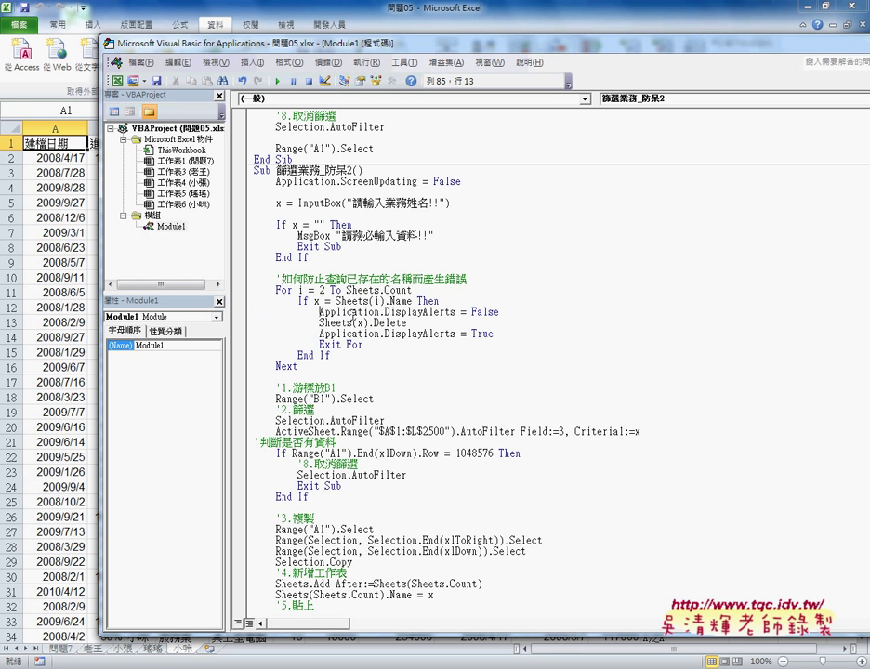
left_click_drag(381, 313, 508, 314)
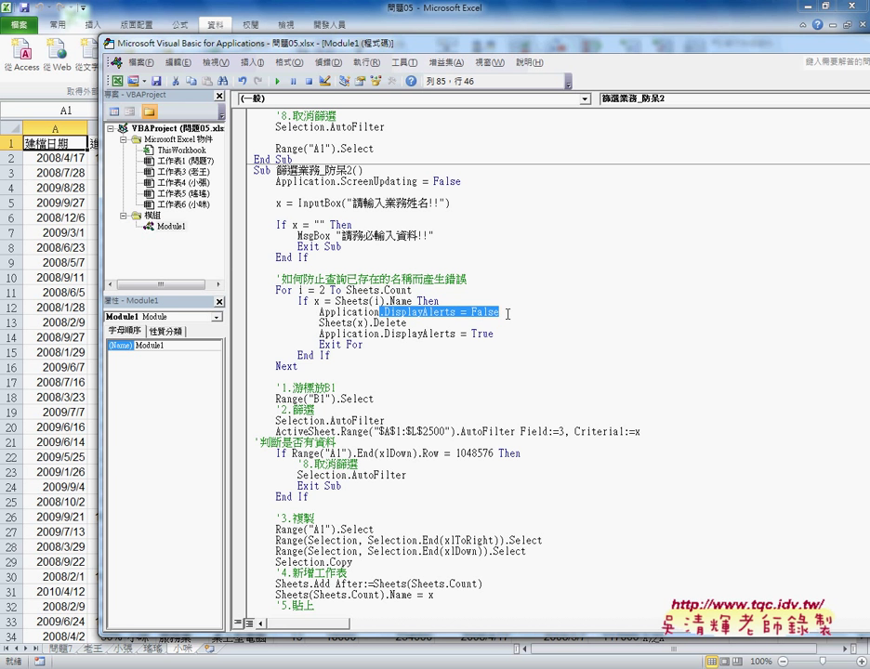
Step: Comment out both Application.DisplayAlerts lines and rerun 篩選業務_防呆2
left_click(322, 313)
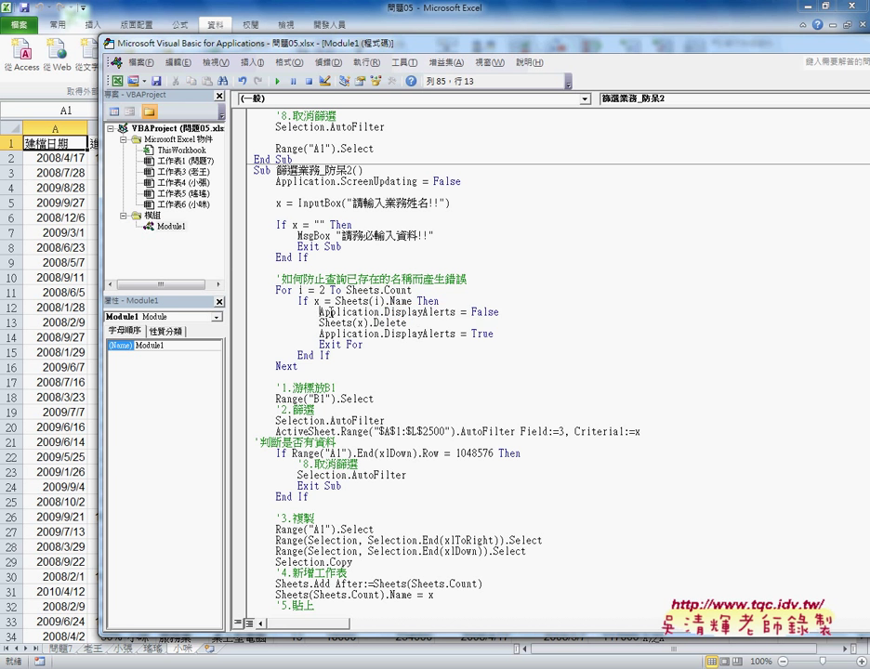
type("去")
type("'")
left_click(320, 323)
left_click(321, 333)
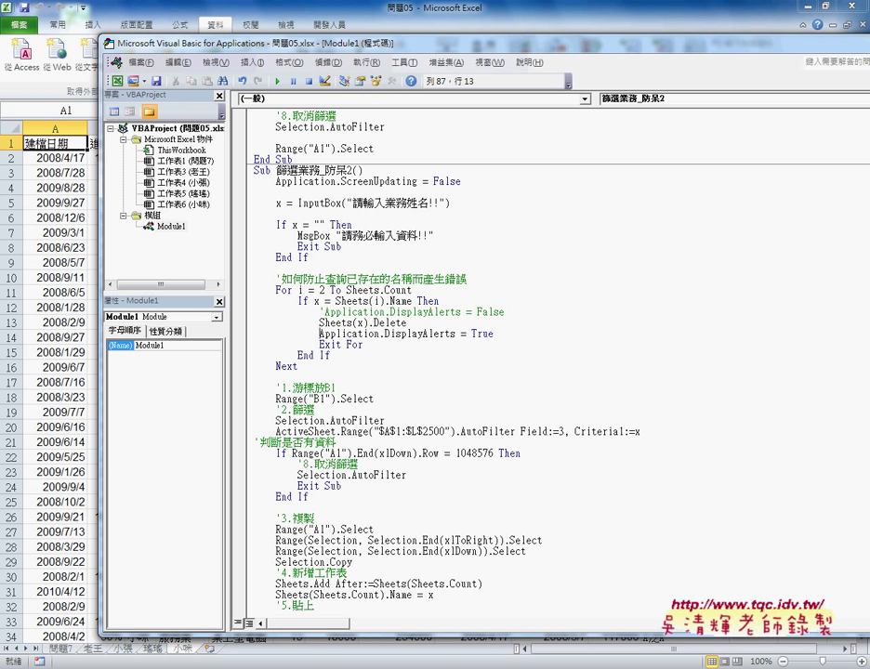
type("'")
left_click(334, 236)
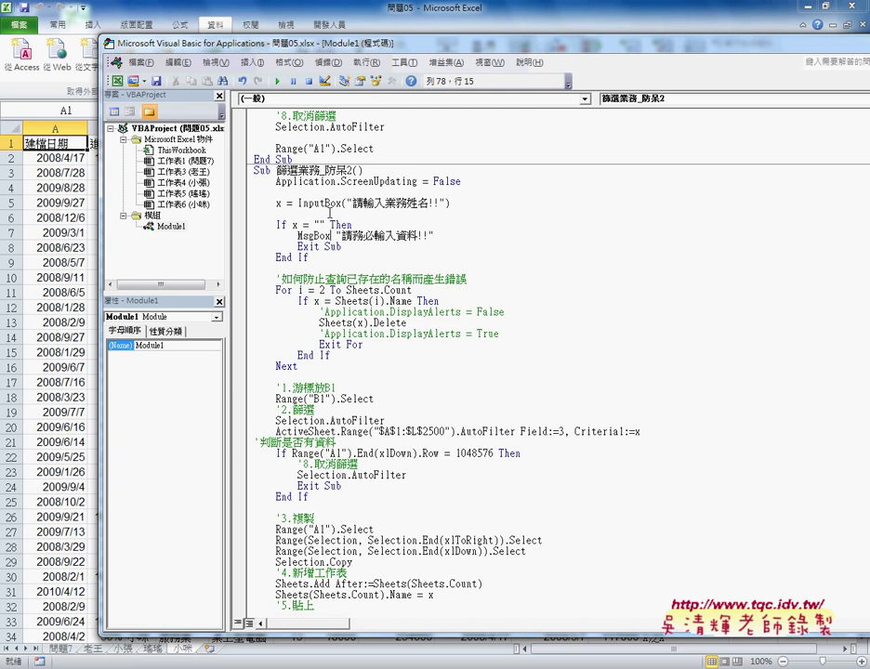
left_click(277, 81)
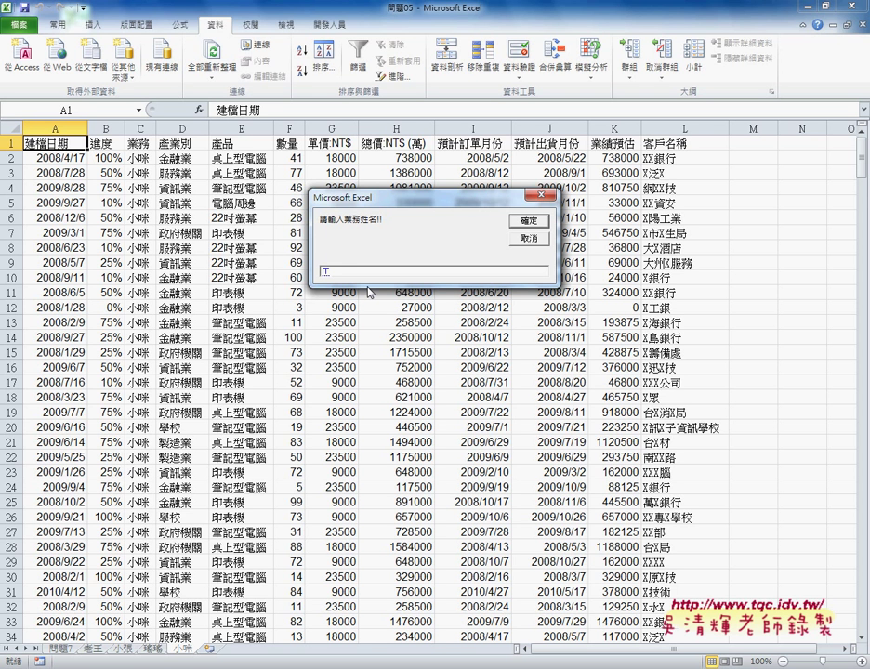
Step: Submit the existing salesperson's name and approve deleting their old sheet at the 刪除 prompt
type("ㄒㄧㄠ3a")
type("u")
key("Return")
left_click(532, 226)
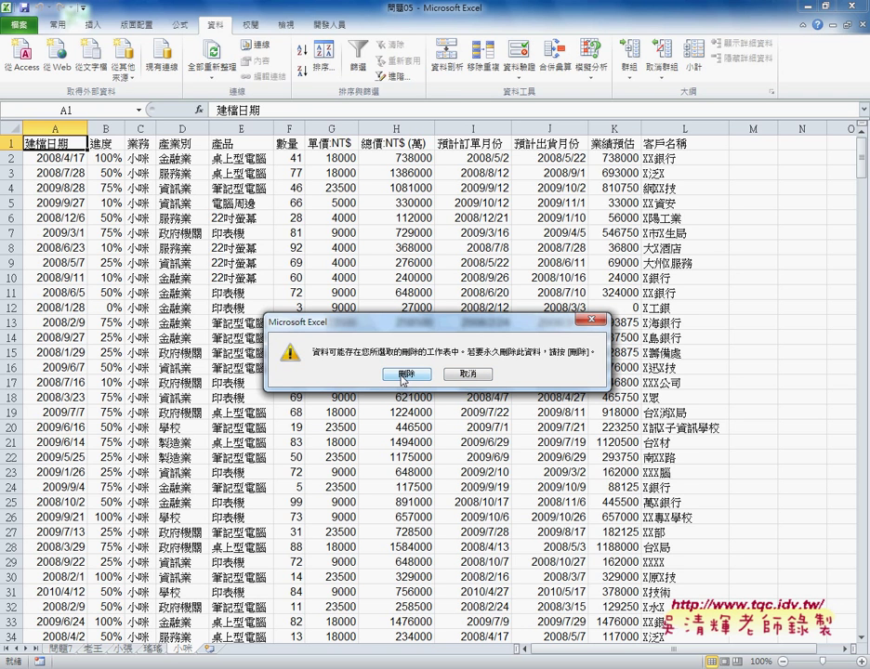
left_click(402, 374)
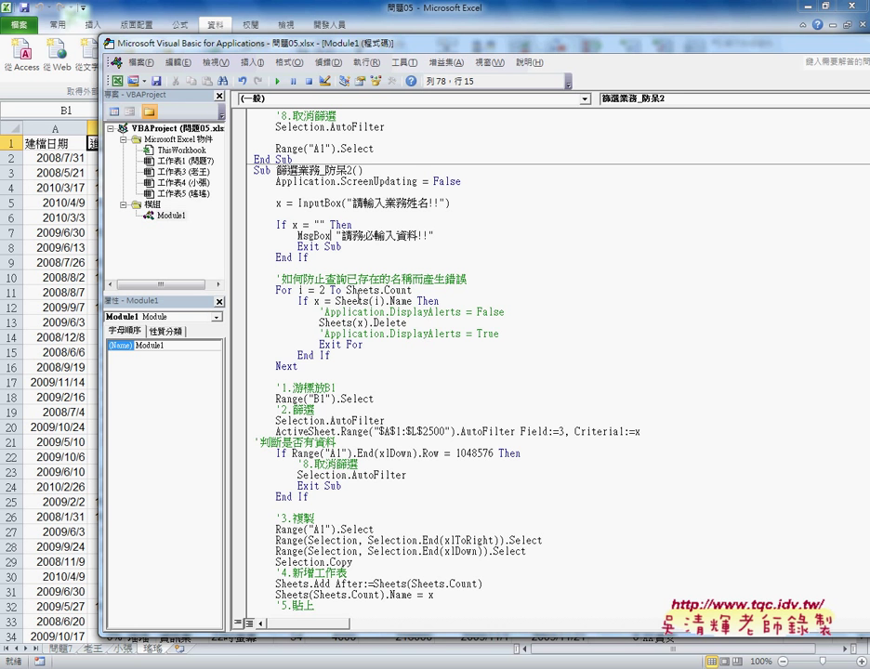
Step: Uncomment and retype Application.DisplayAlerts = False before the sheet deletion
mouse_move(400, 47)
left_mouse_down()
mouse_move(629, 21)
mouse_move(497, 25)
left_mouse_up()
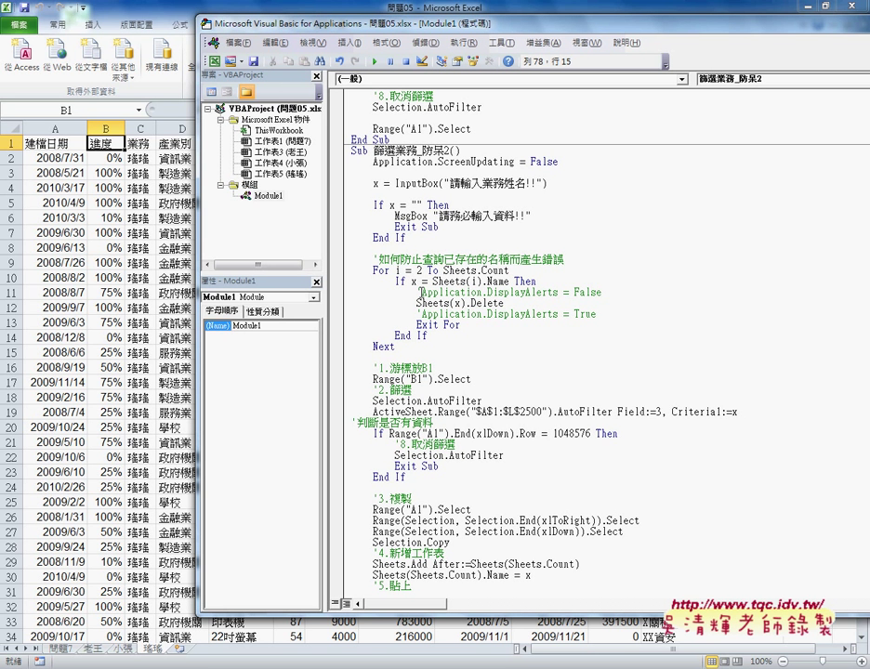
left_click(420, 293)
key("Delete")
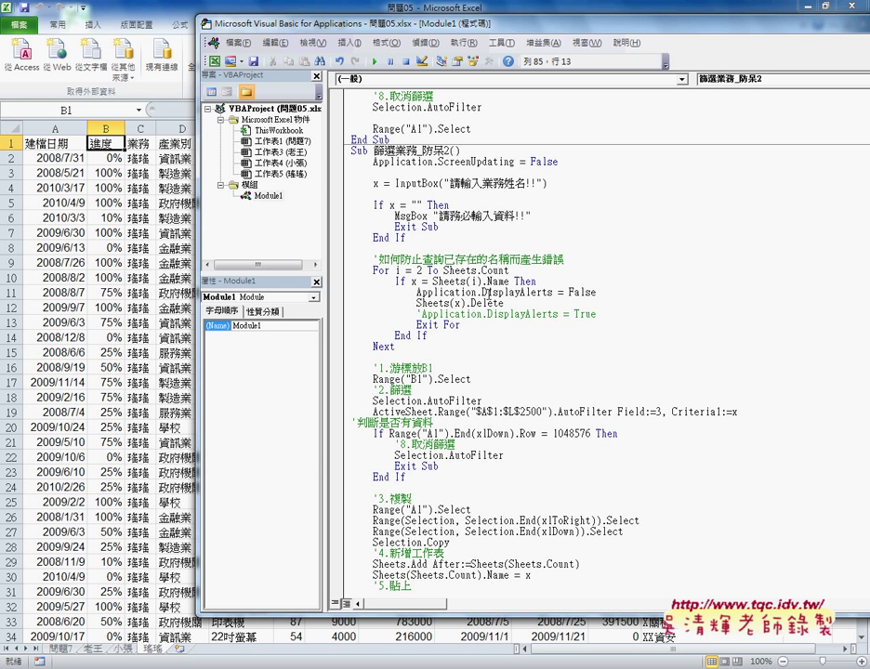
left_click_drag(476, 292, 610, 292)
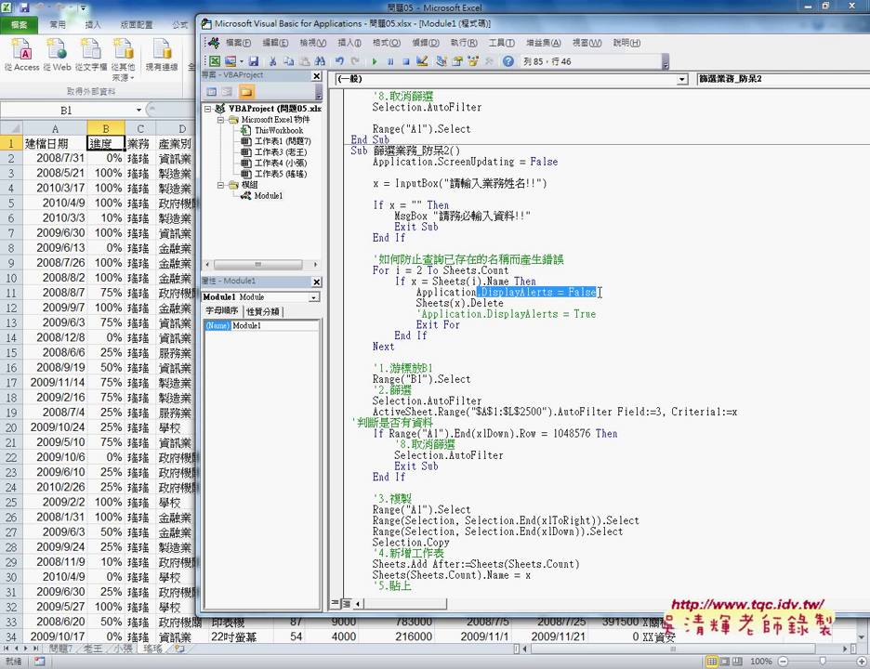
type(".")
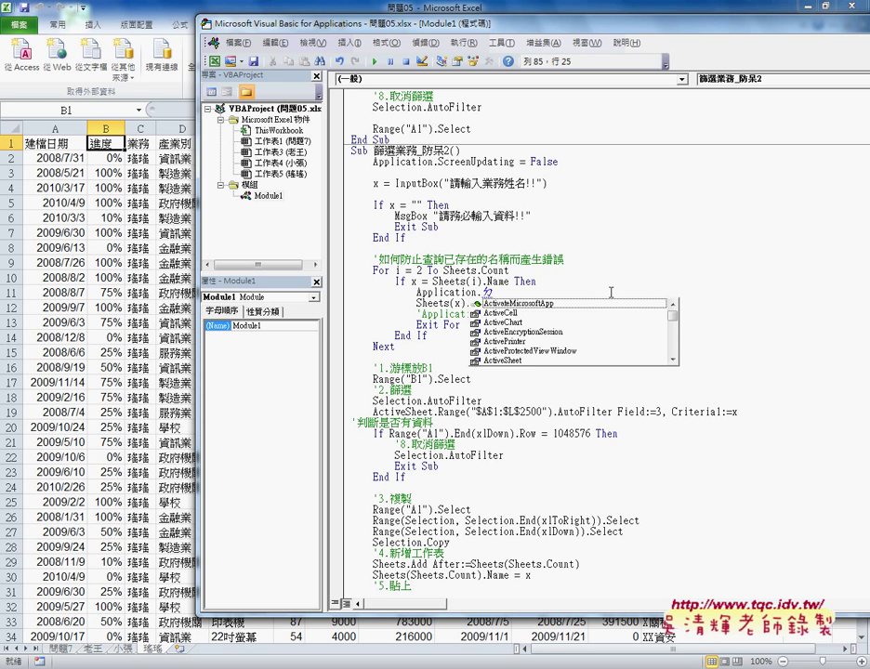
type("di")
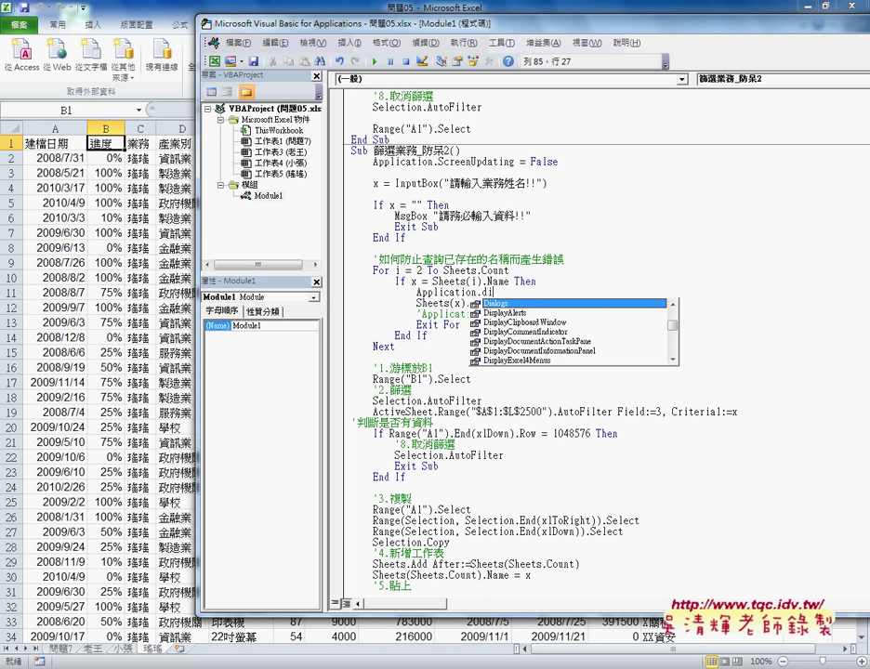
type("splayAlerts")
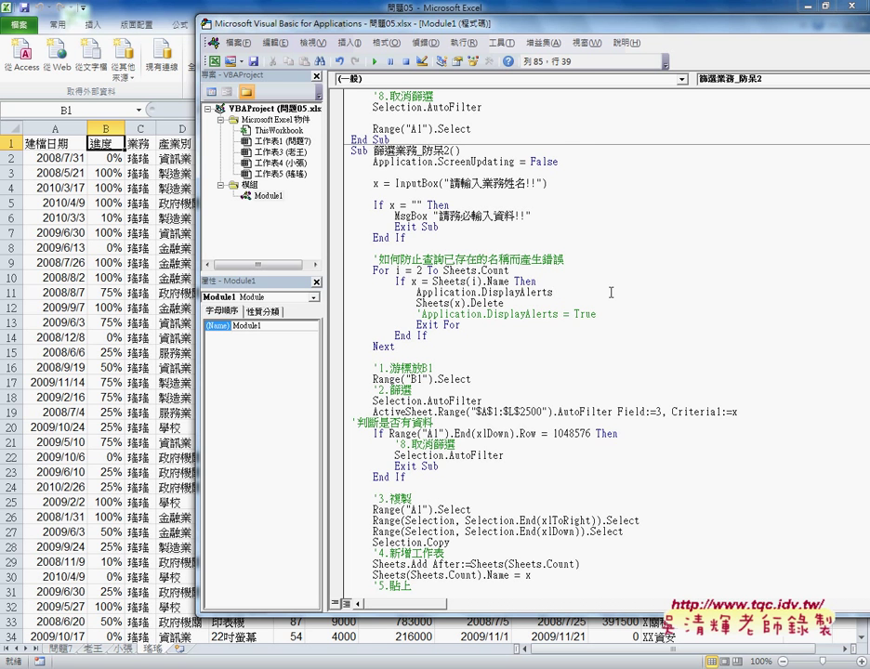
type("=")
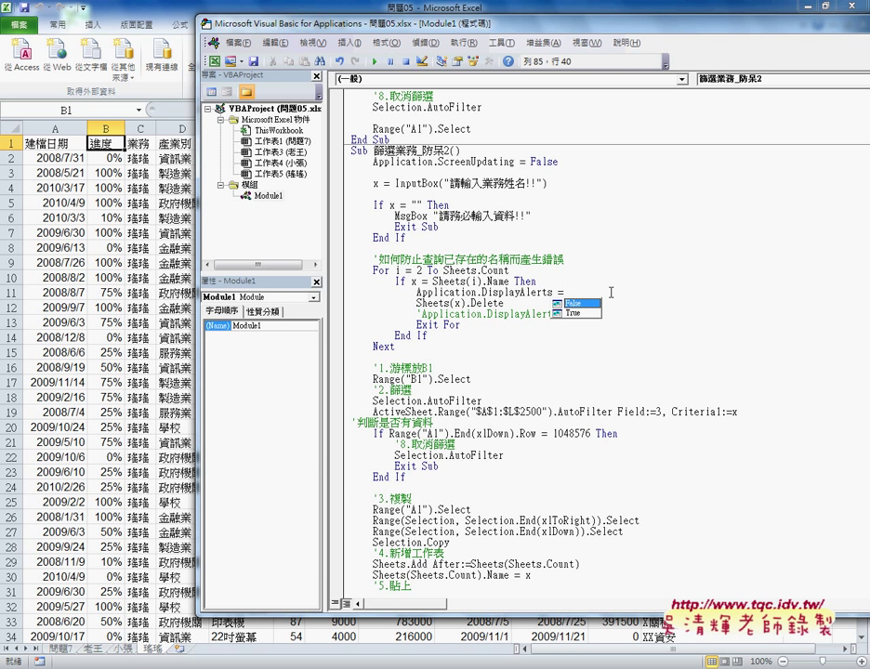
key("space")
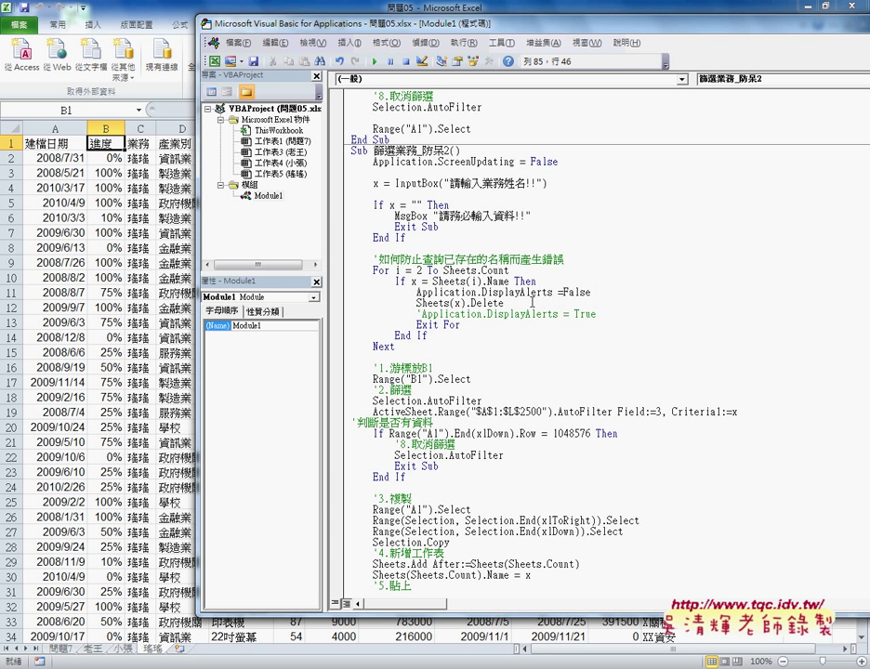
left_click_drag(590, 293, 479, 293)
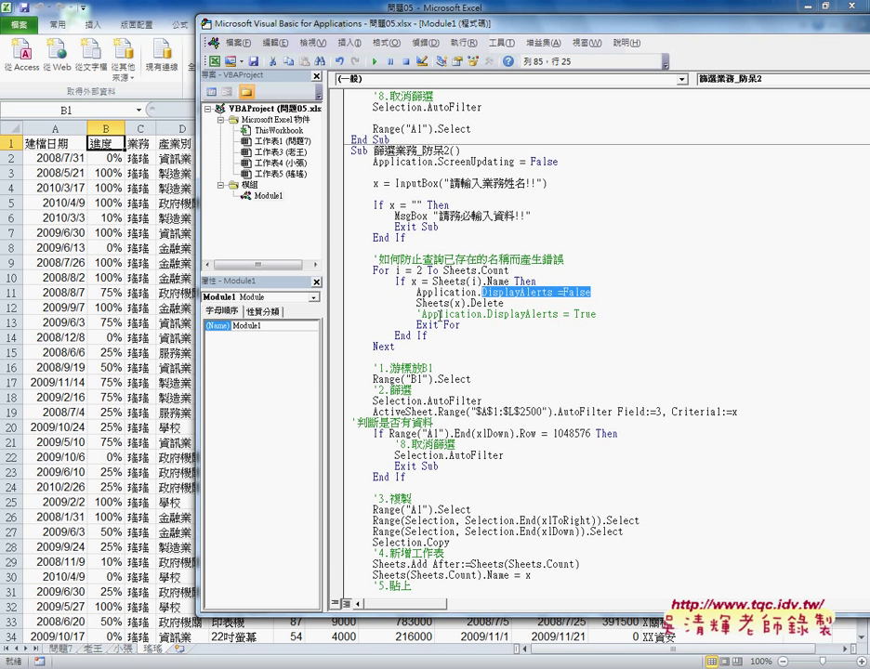
Step: Uncomment the Application.DisplayAlerts = True line that follows Sheets(x).Delete
left_click(419, 314)
key("BackSpace")
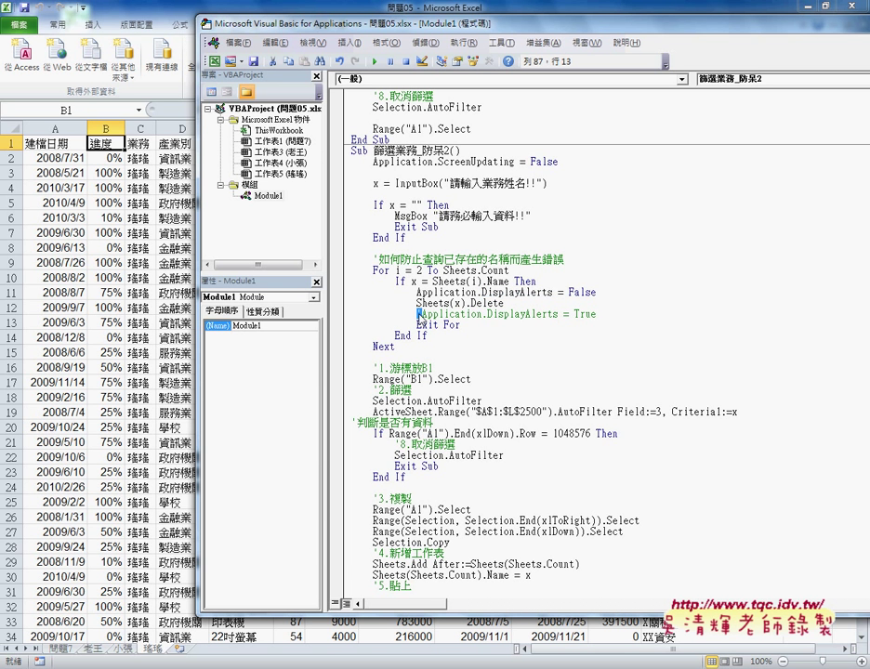
left_click(449, 324)
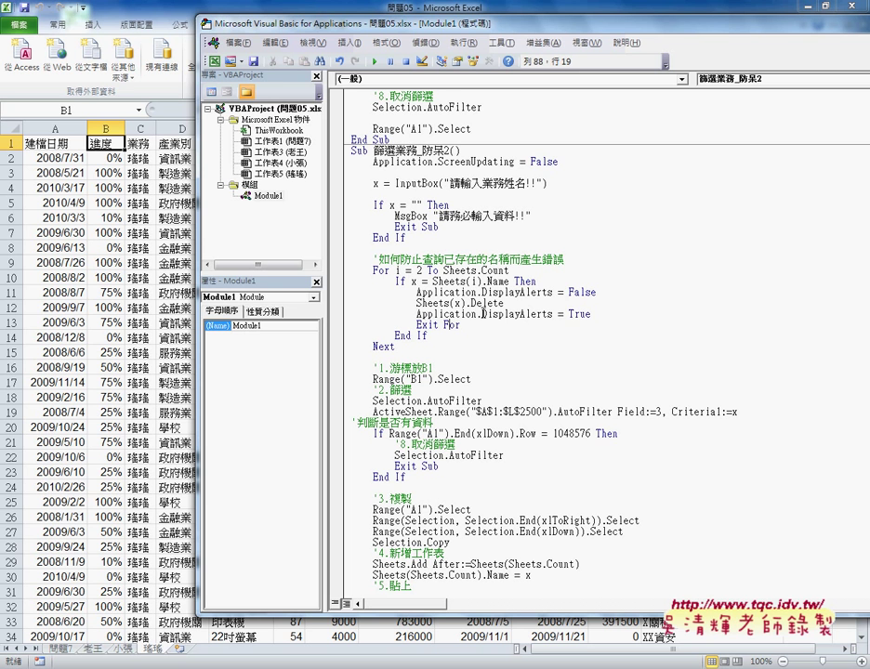
left_click_drag(600, 317, 415, 314)
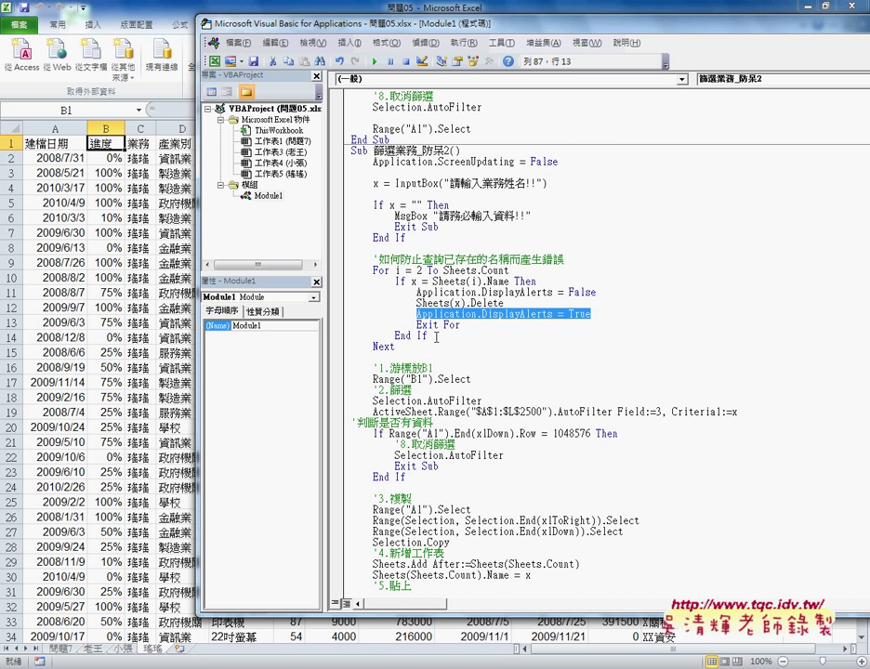
Step: Review the duplicate-sheet check loop, the blank-input check, its empty-name condition and warning text
left_click_drag(400, 347, 354, 260)
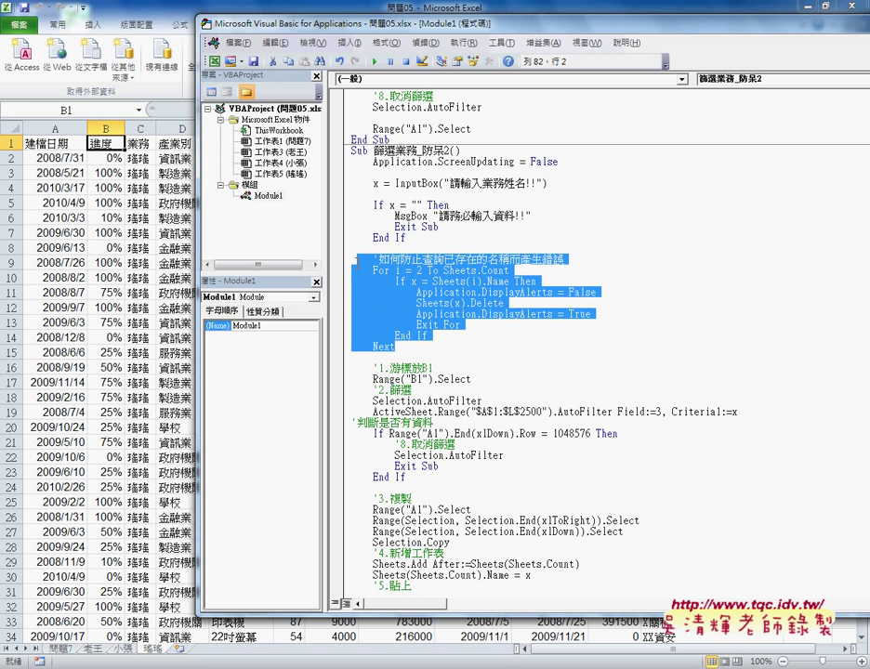
left_click_drag(408, 238, 357, 205)
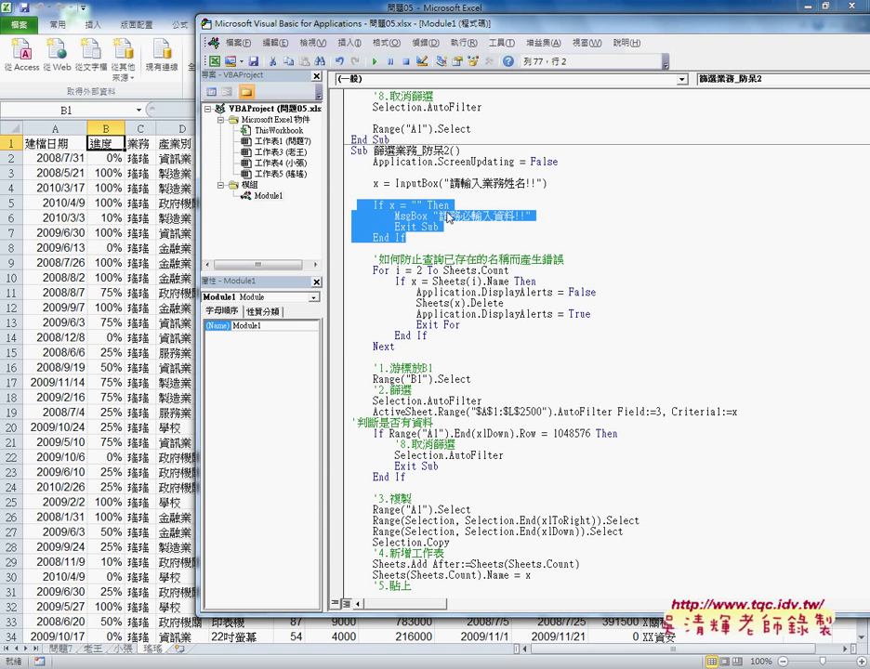
left_click(470, 183)
left_click_drag(389, 204, 424, 205)
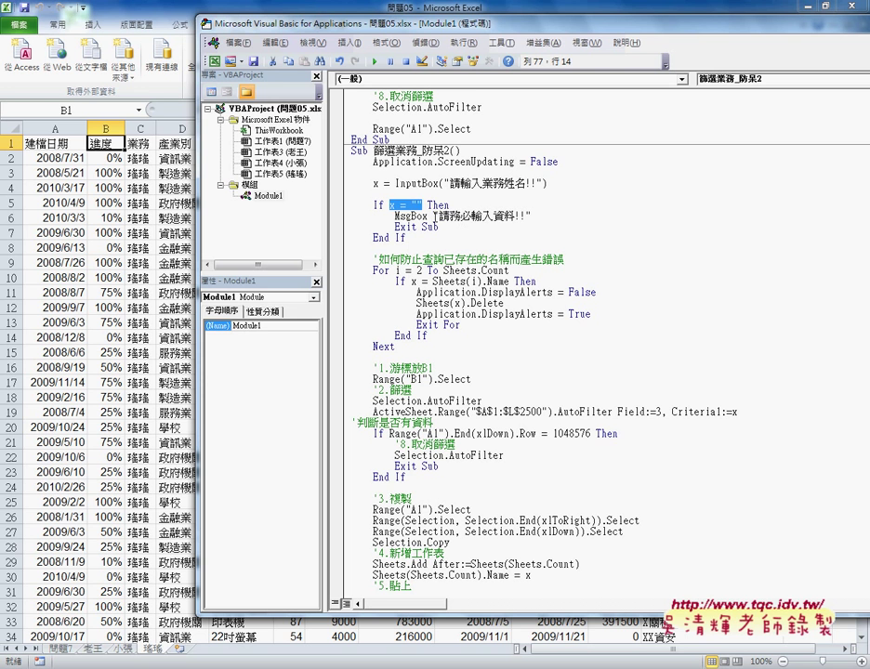
left_click_drag(432, 216, 532, 217)
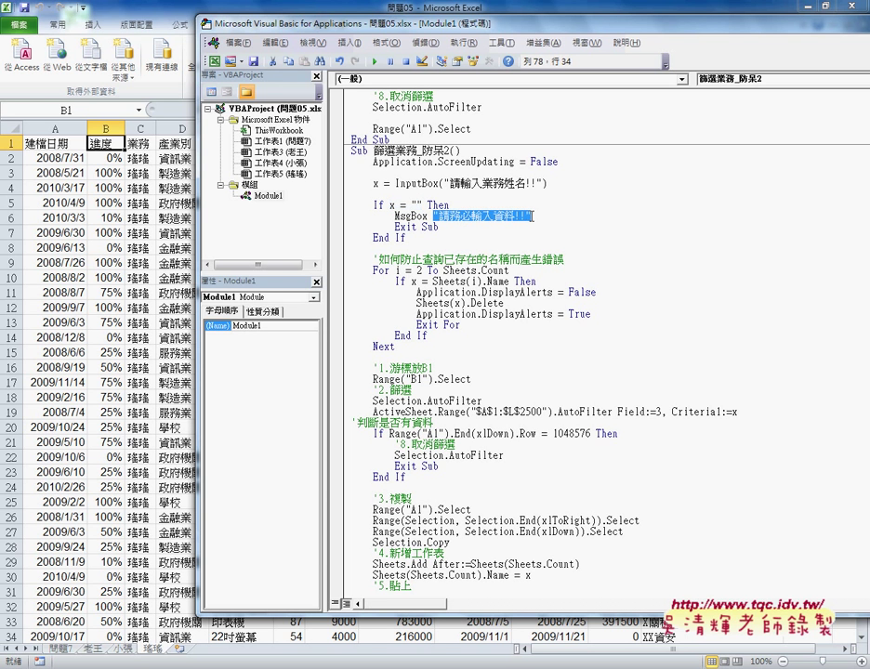
Step: Add vbInformation as the style argument after the blank-input warning message in MsgBox
left_click(532, 217)
type(",")
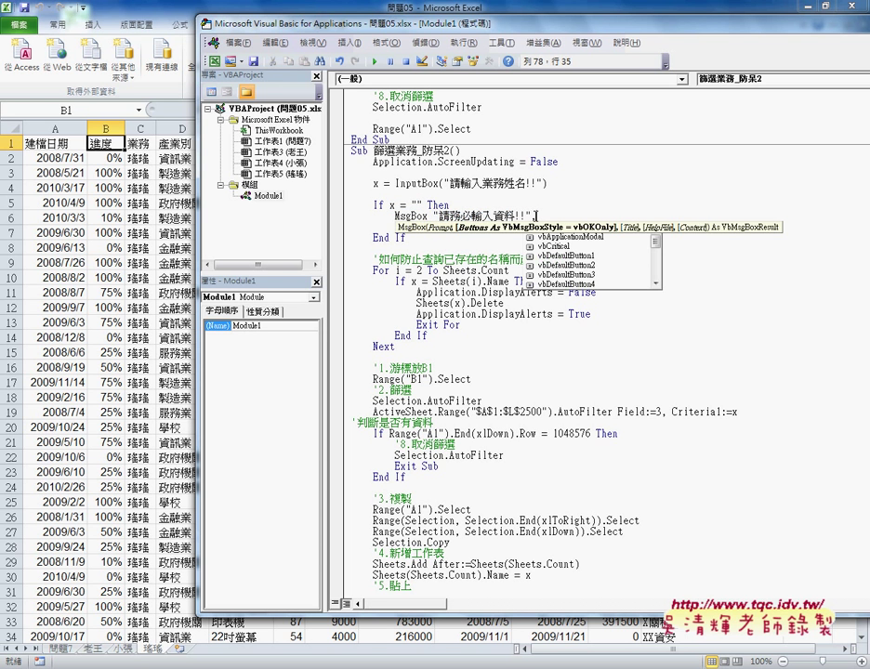
key("Down")
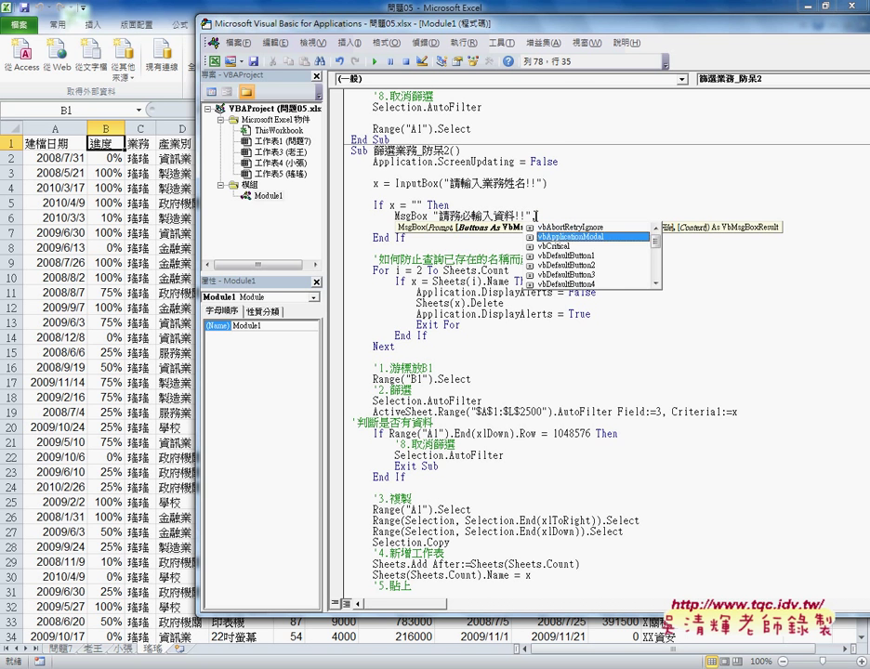
key("Down")
key("Down")
key("Down")
key("Down")
key("Down")
key("Down")
key("Down")
key("Down")
key("Down")
key("Down")
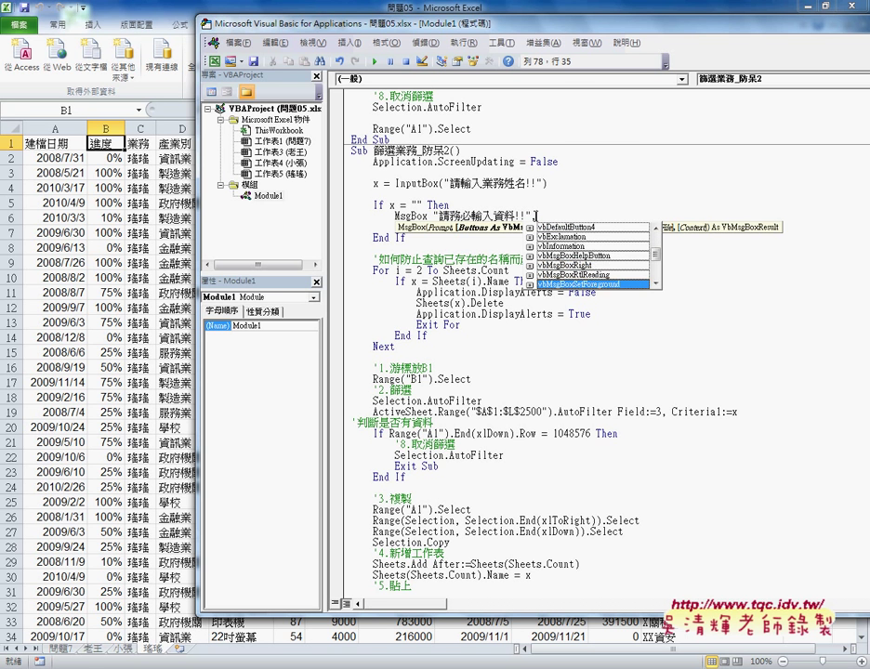
key("Up")
key("Up")
key("Up")
key("Up")
key("Up")
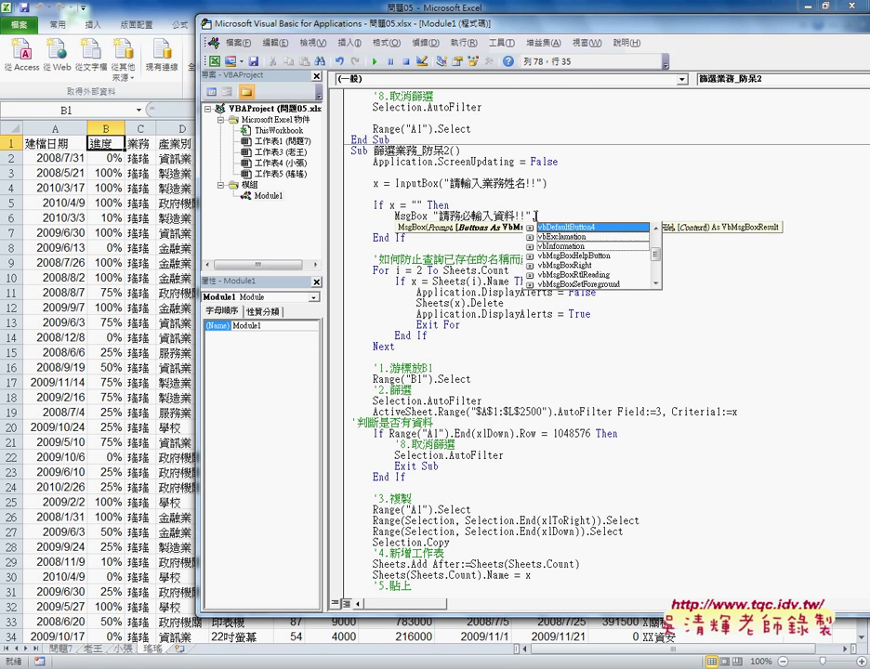
key("Down")
key("Down")
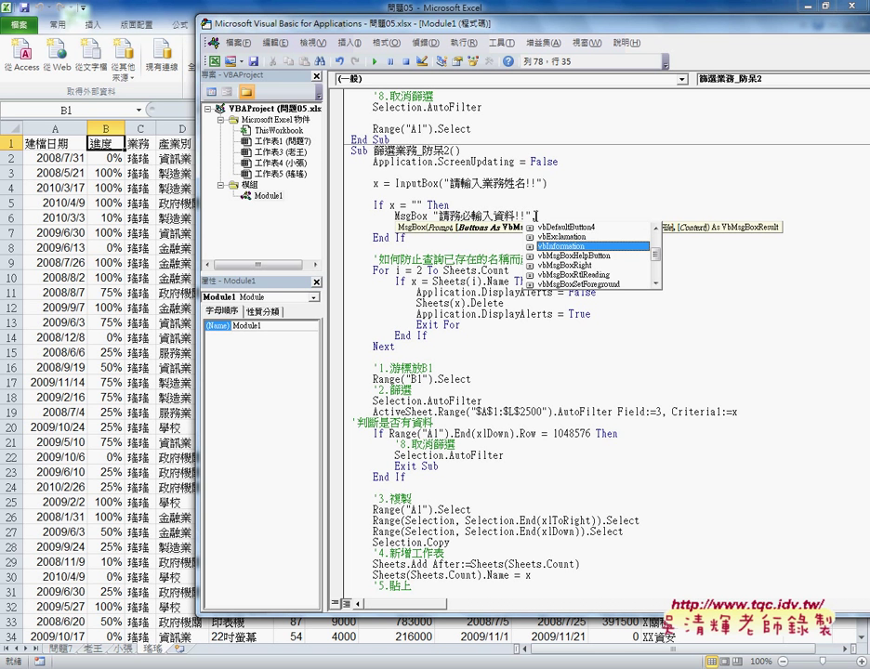
key("Tab")
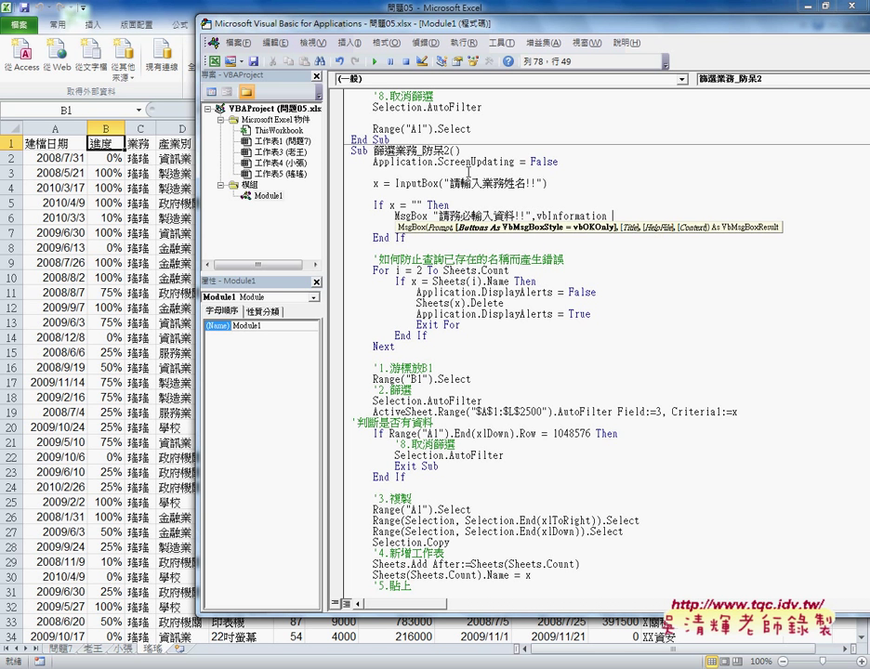
key("Up")
key("Up")
key("Up")
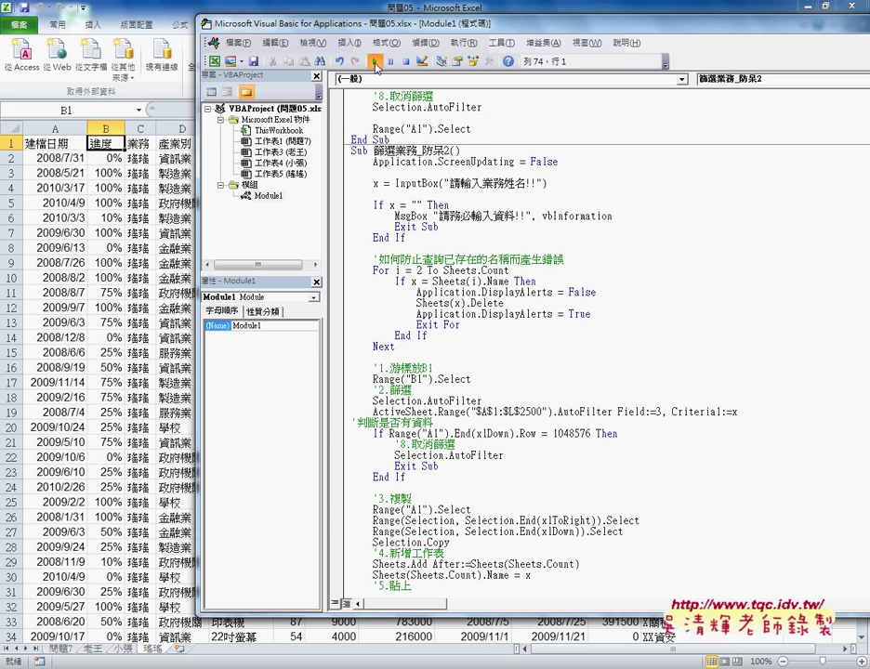
key("alt+F11")
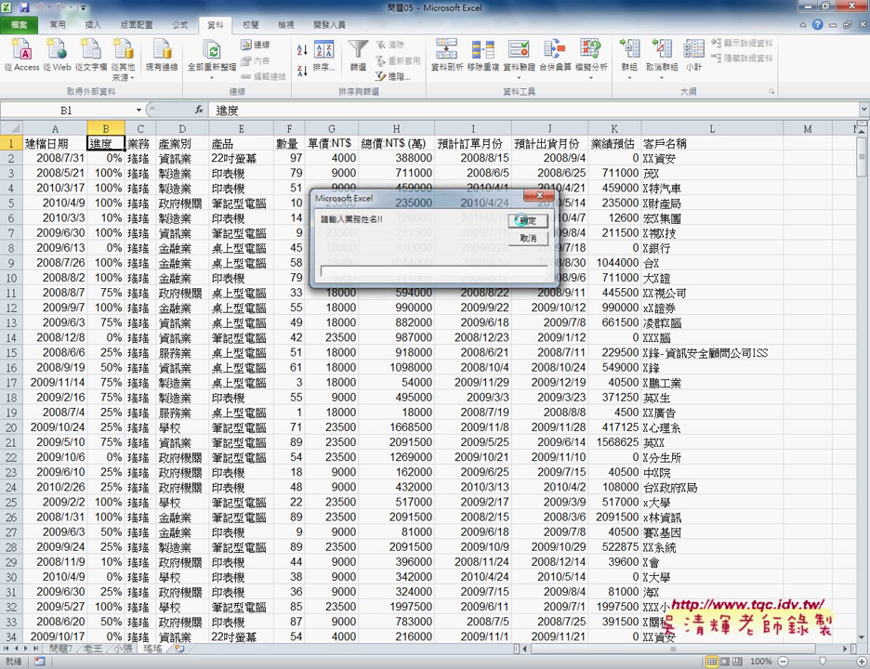
left_click(523, 223)
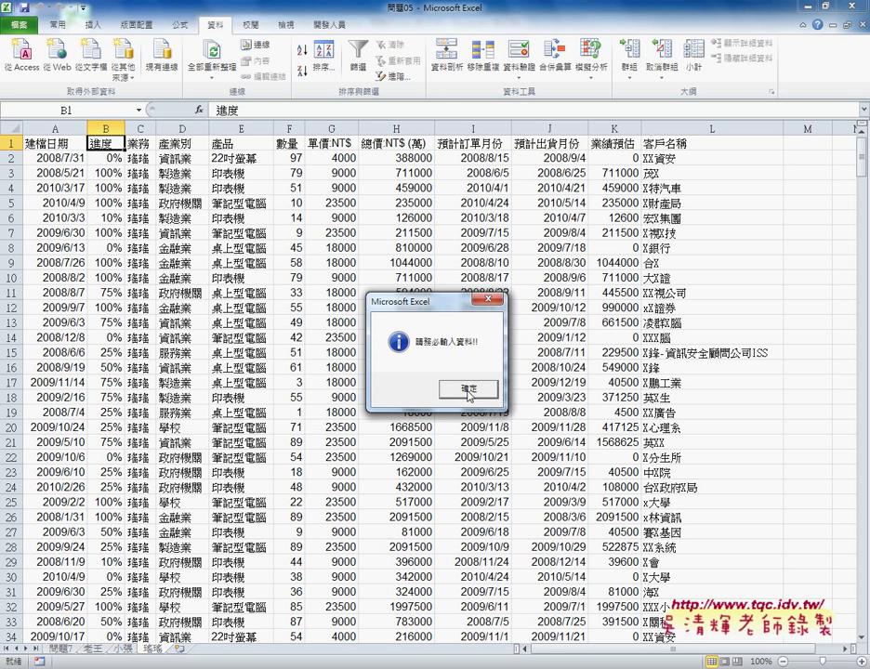
left_click(468, 388)
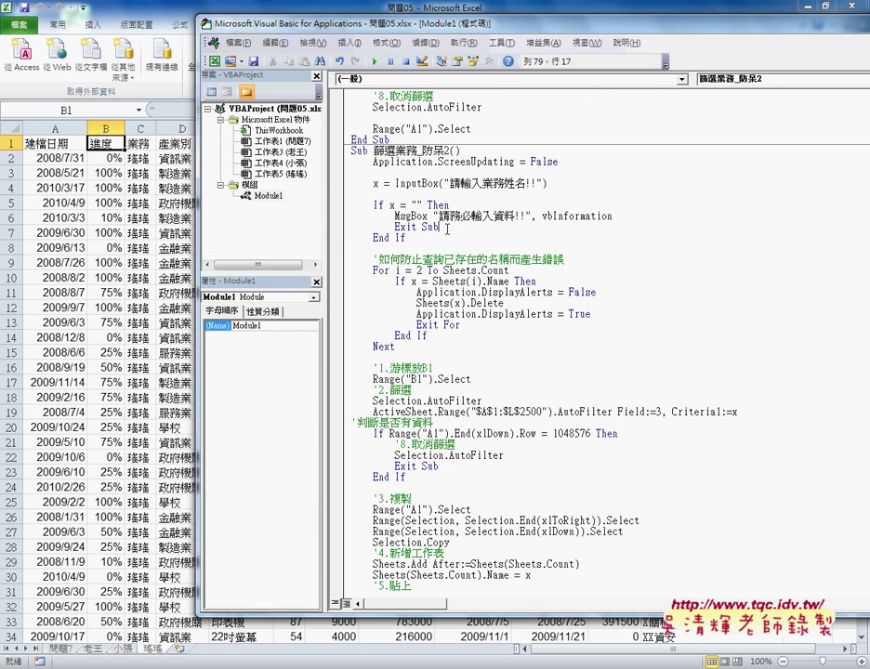
mouse_move(438, 227)
left_mouse_down()
mouse_move(377, 226)
mouse_move(350, 204)
left_mouse_up()
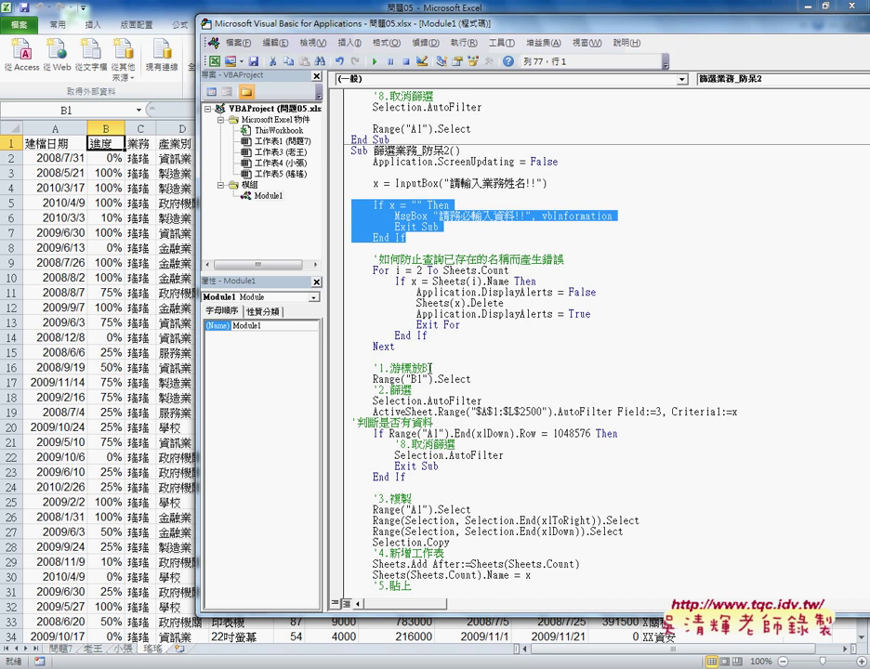
left_click_drag(417, 348, 347, 268)
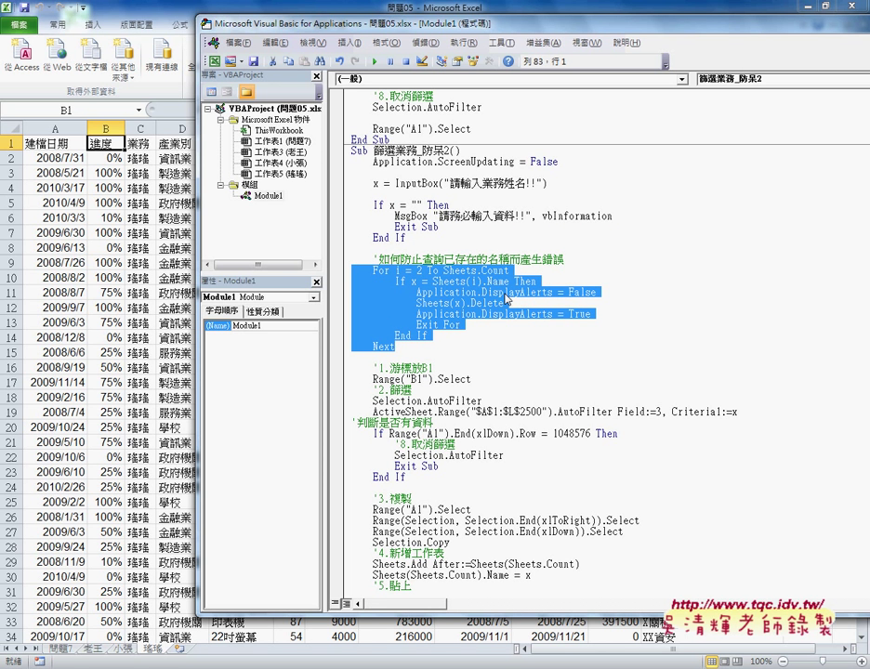
left_click_drag(407, 238, 350, 205)
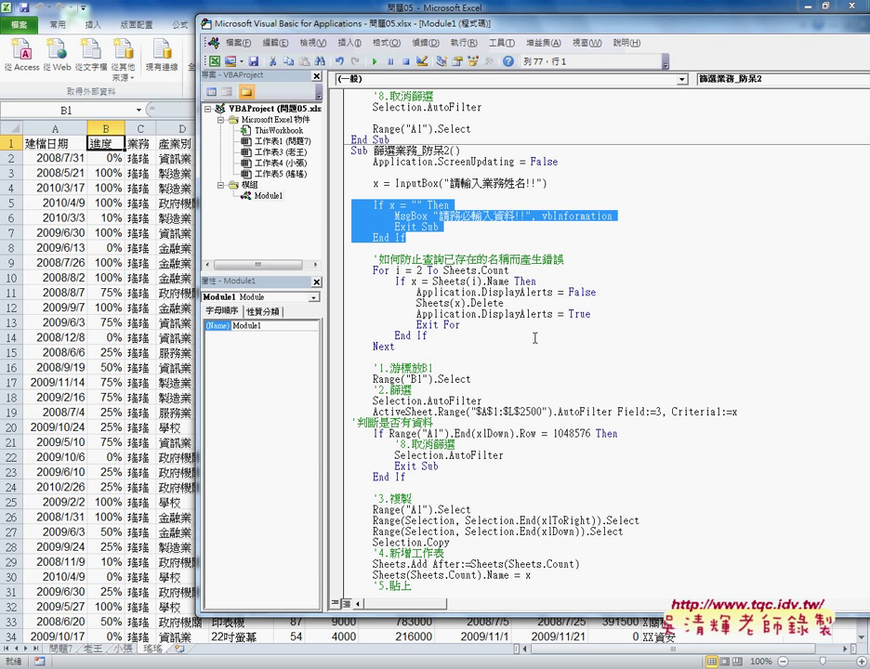
double_click(376, 183)
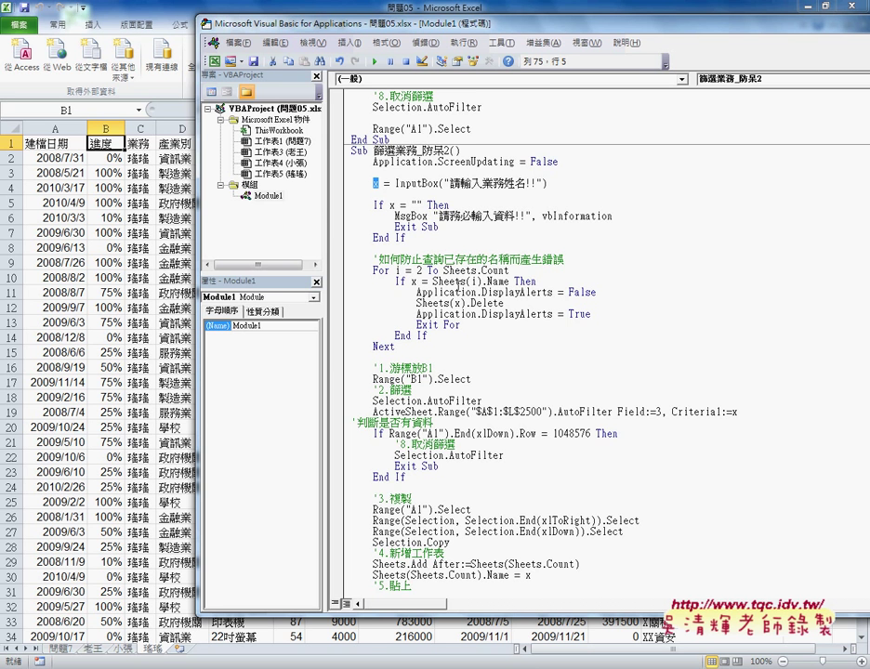
scroll(457, 297, "down", 6)
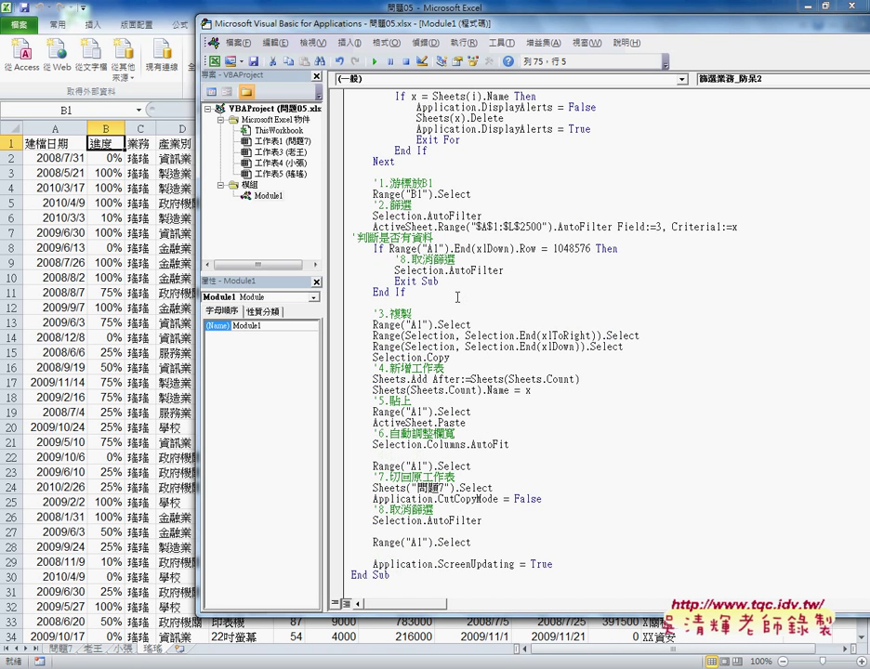